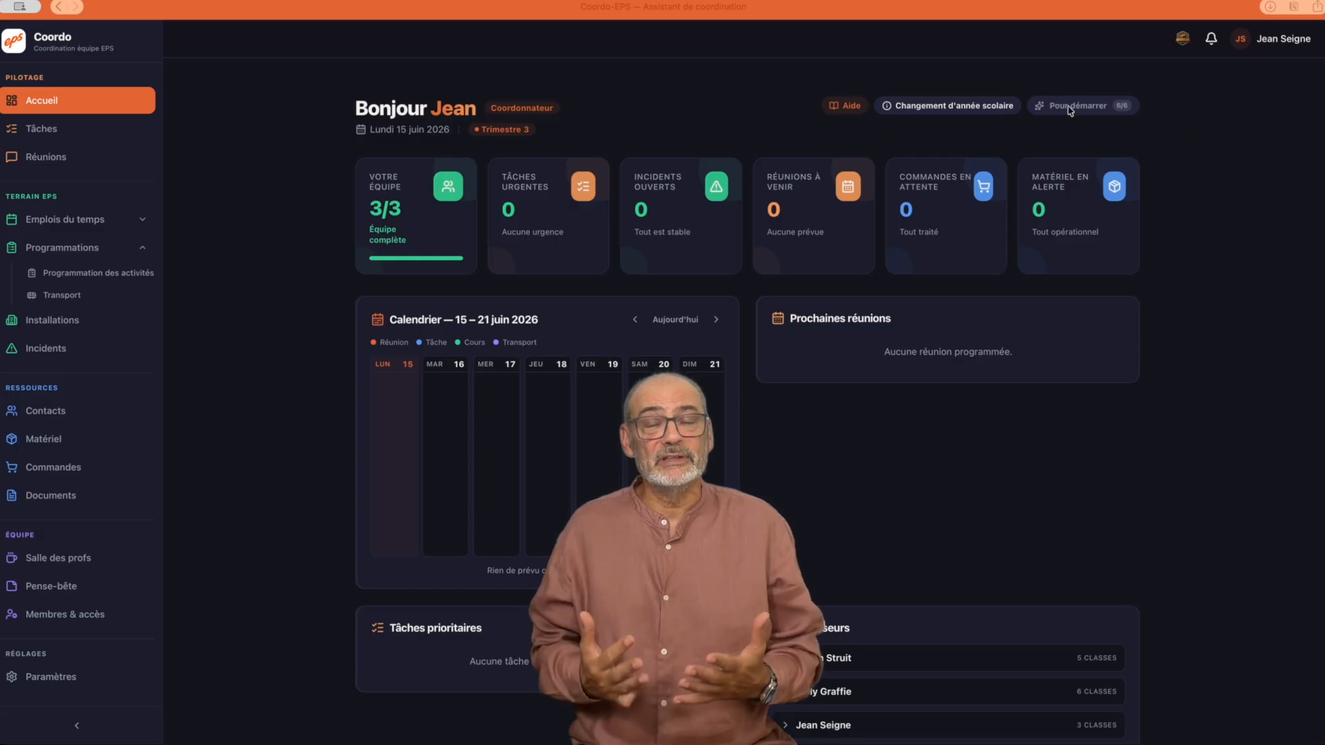
# - Review the getting-started setup checklist on the dashboard and close it
pyautogui.click(1087, 107)
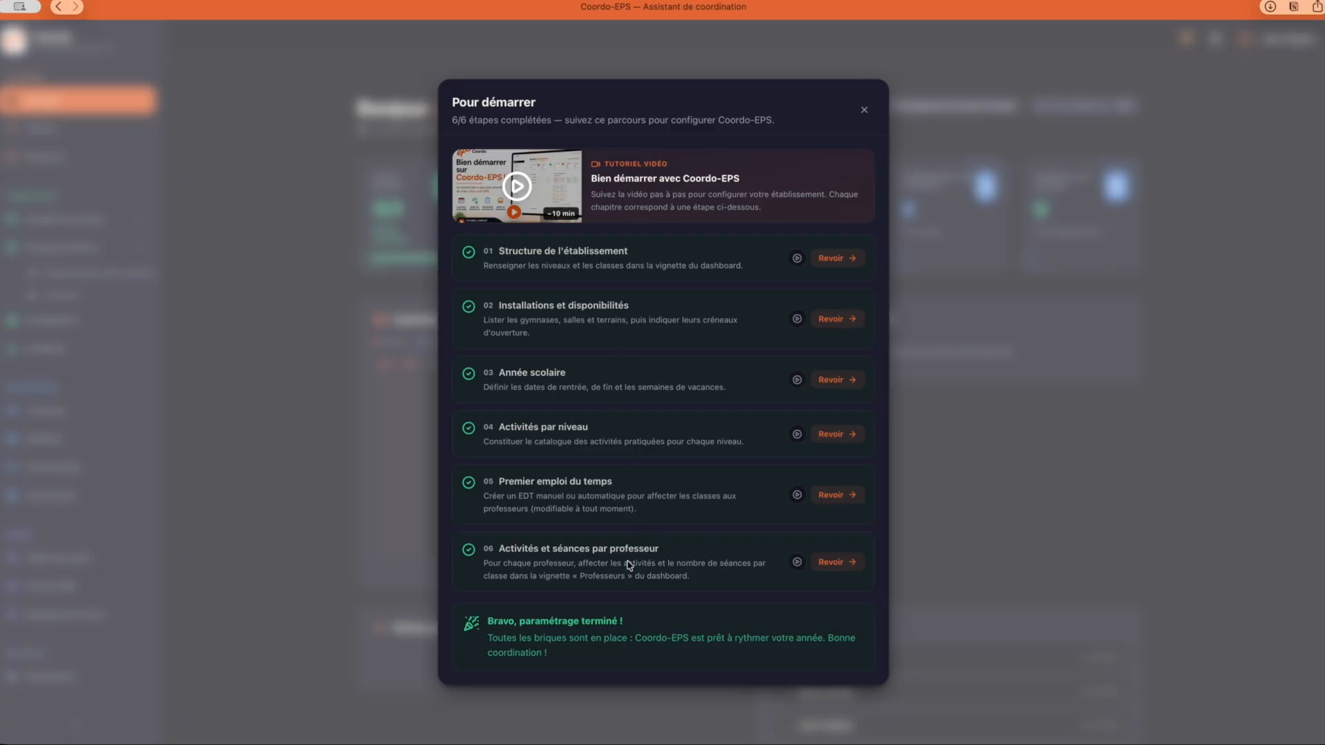
pyautogui.click(865, 113)
# - Rearrange the dashboard so the Structure de l'établissement and Professeurs cards sit side by side directly below the summary tiles
pyautogui.scroll(-6, 1059, 470)
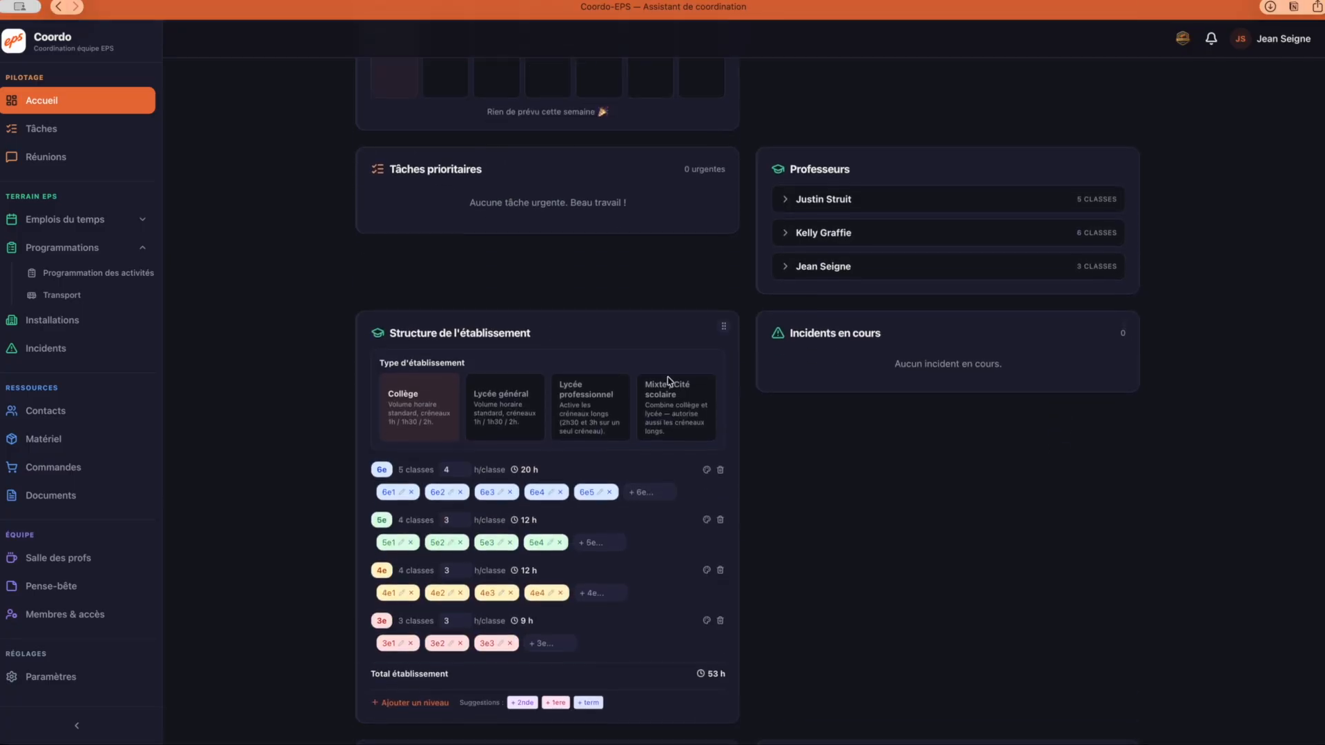
pyautogui.scroll(4, 857, 312)
pyautogui.moveTo(724, 599); pyautogui.dragTo(694, 183)
pyautogui.scroll(-1, 1046, 518)
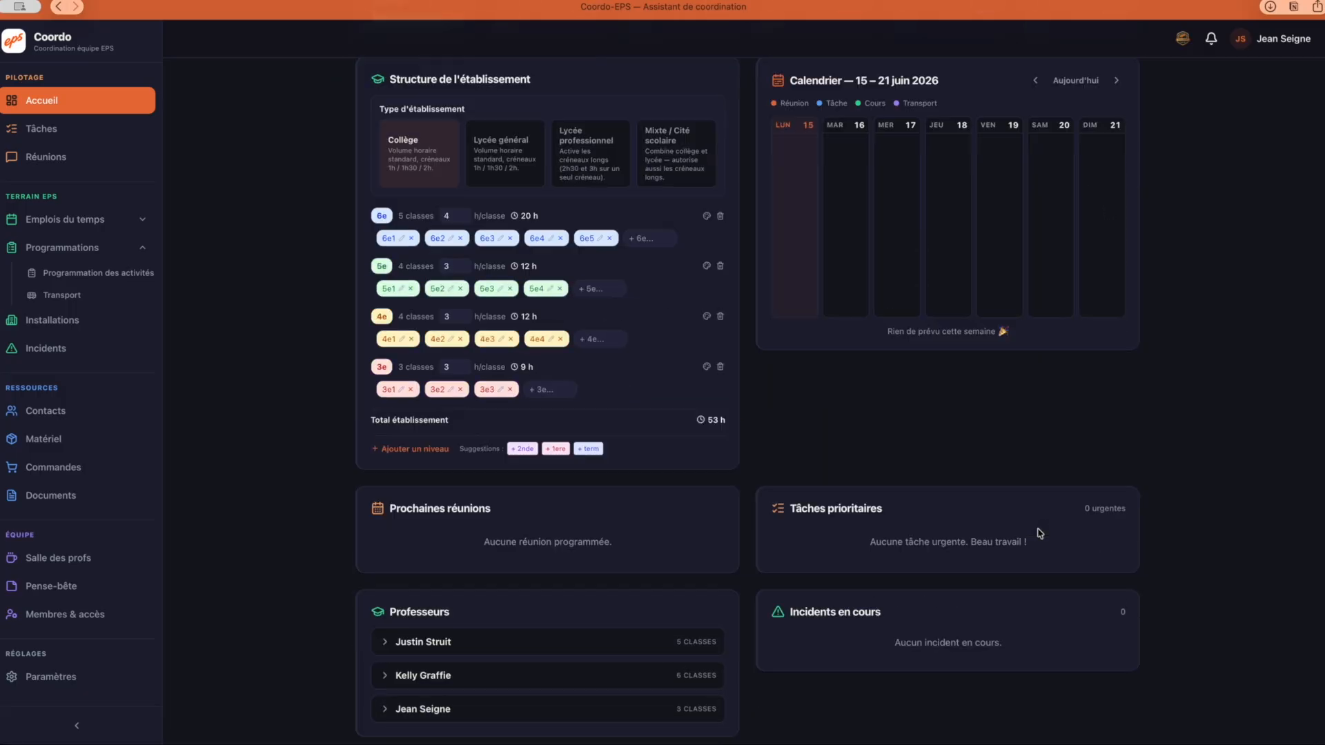
pyautogui.scroll(-3, 1040, 534)
pyautogui.moveTo(720, 442); pyautogui.dragTo(973, 135)
# - Examine the Dojo installation's details, including capacity, usage cost and availability options, and leave its form without saving
pyautogui.click(67, 325)
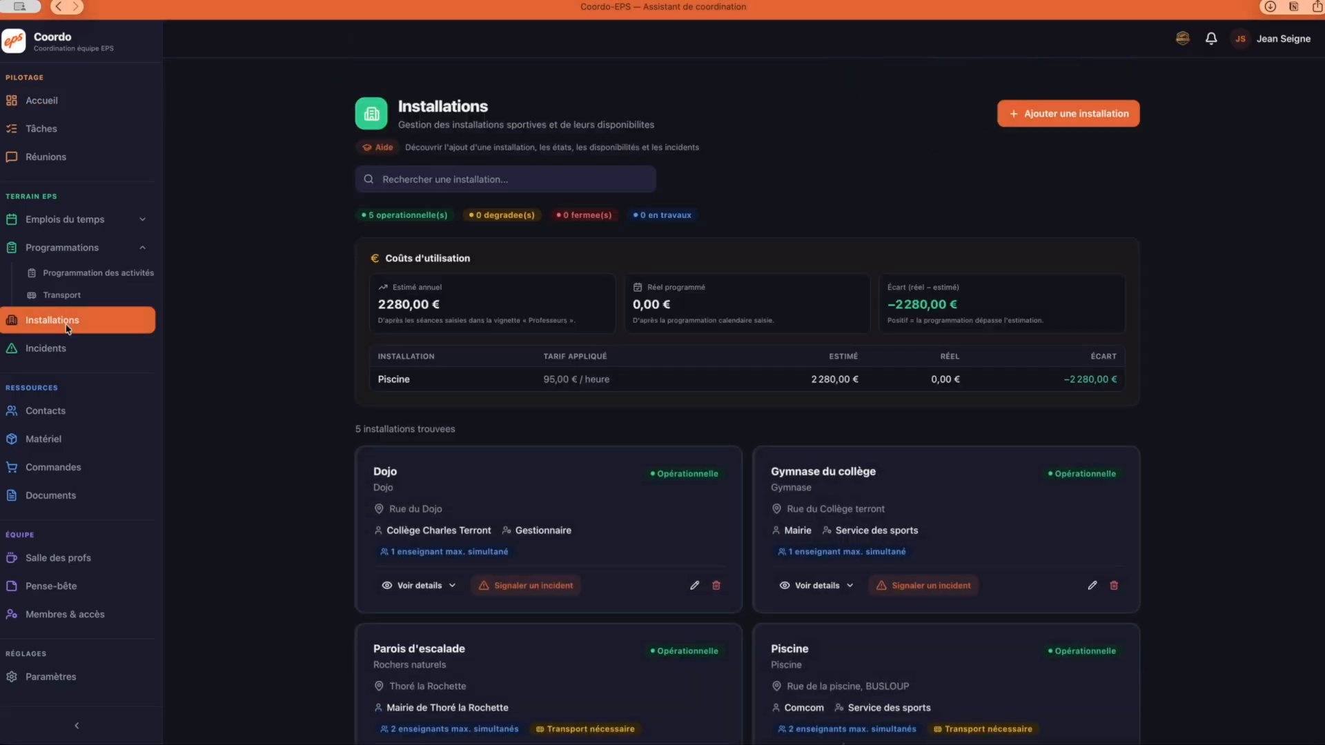
pyautogui.scroll(-3, 674, 419)
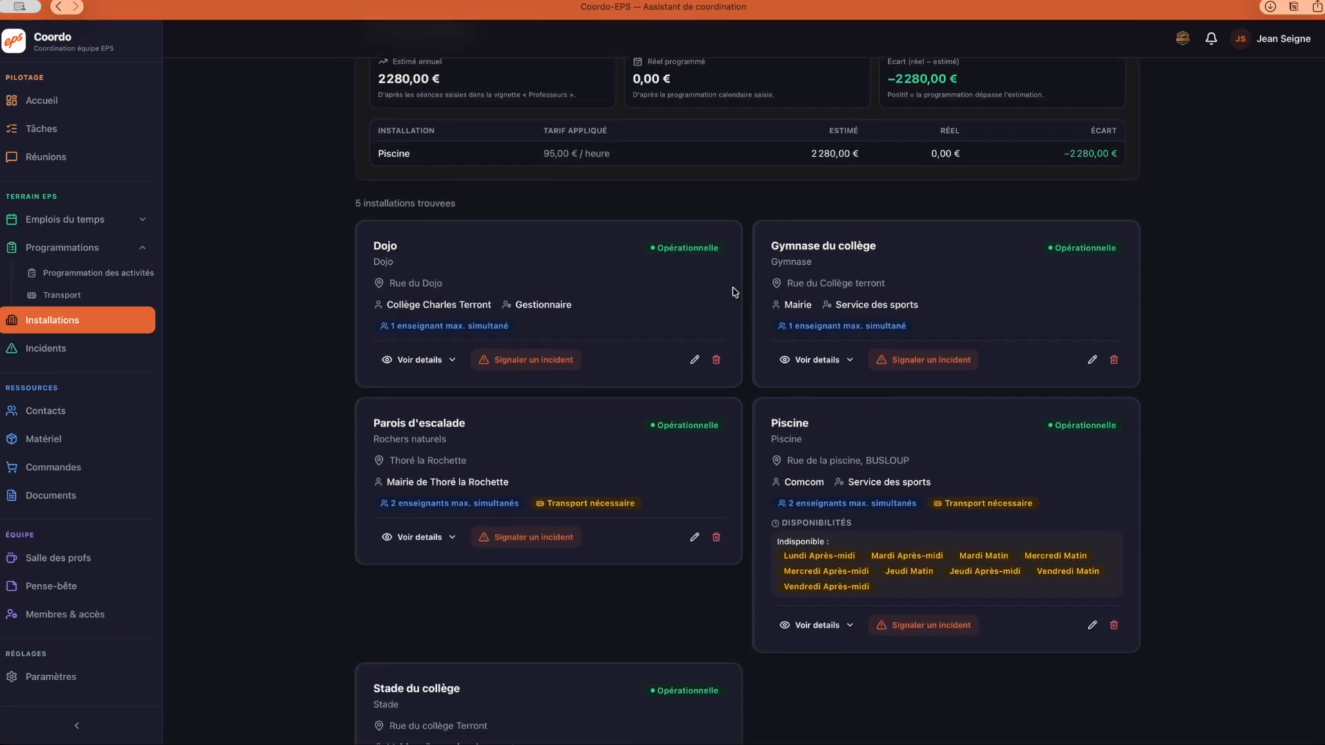
pyautogui.click(694, 359)
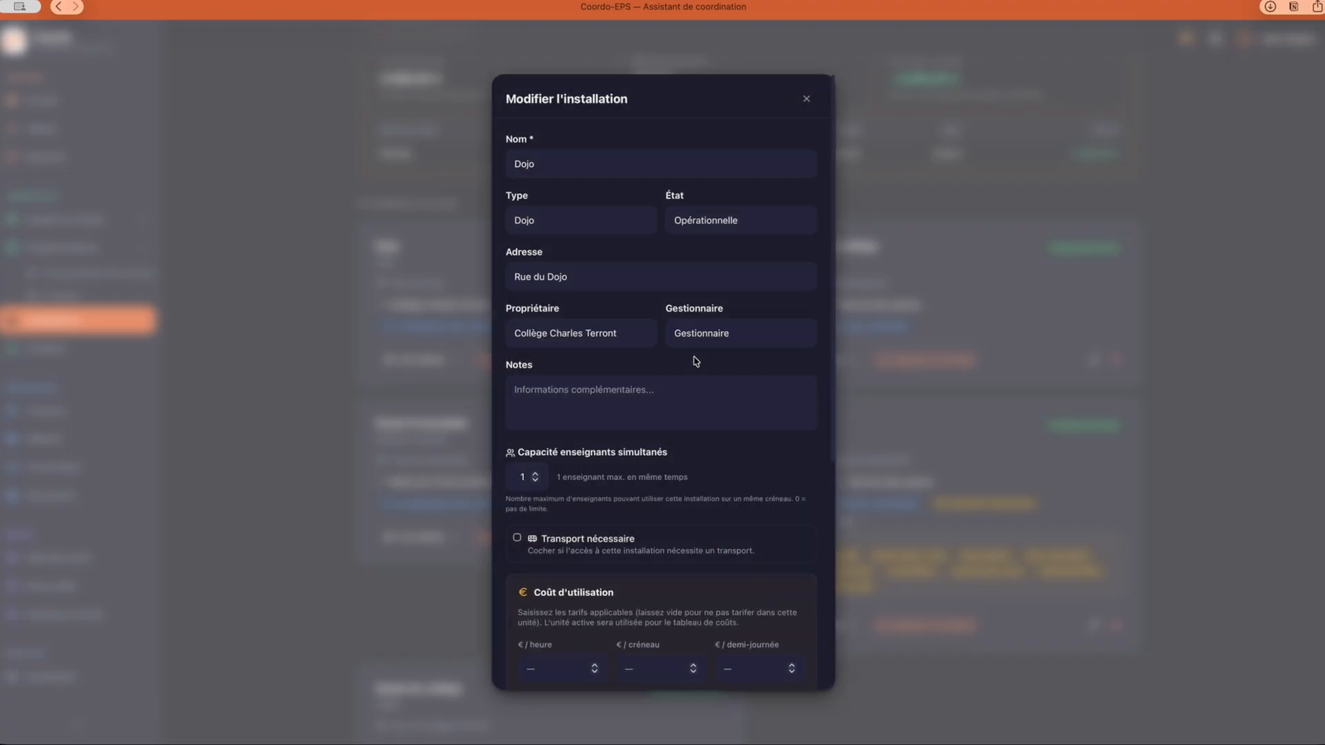
pyautogui.scroll(-5, 676, 374)
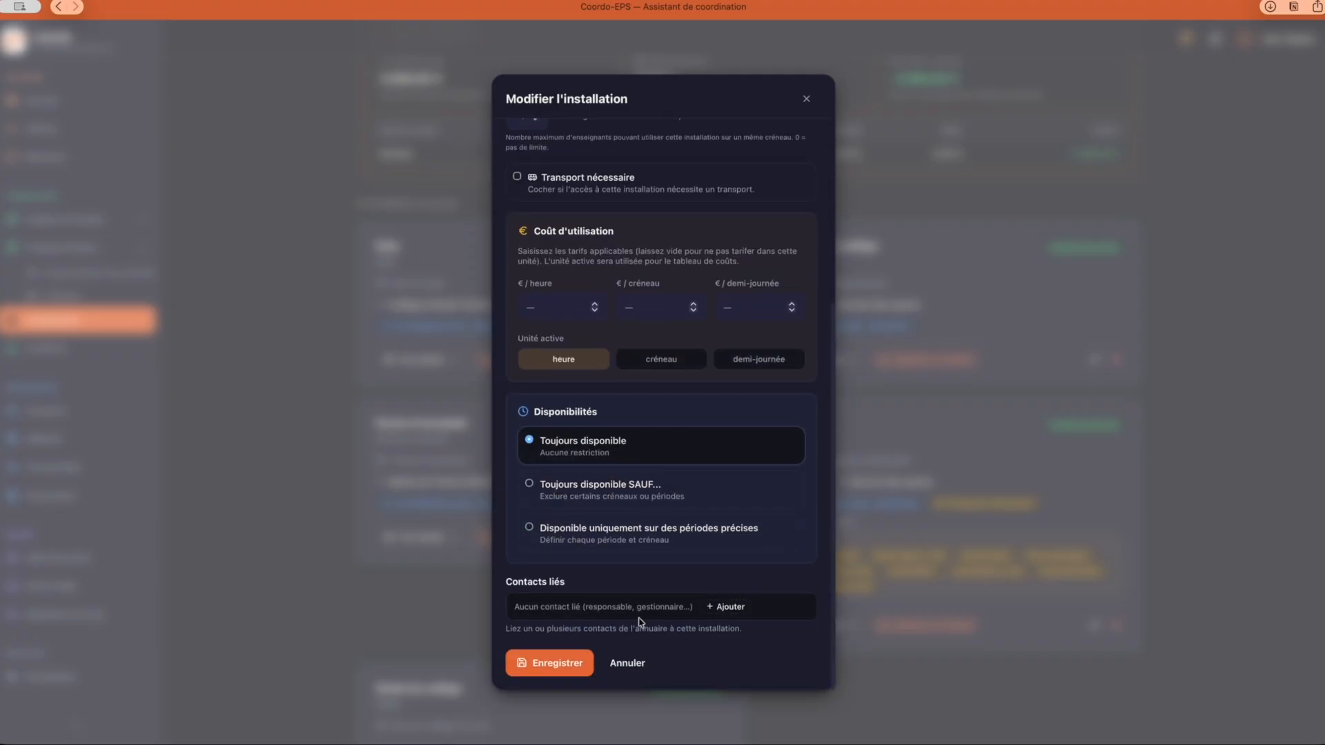
pyautogui.click(632, 664)
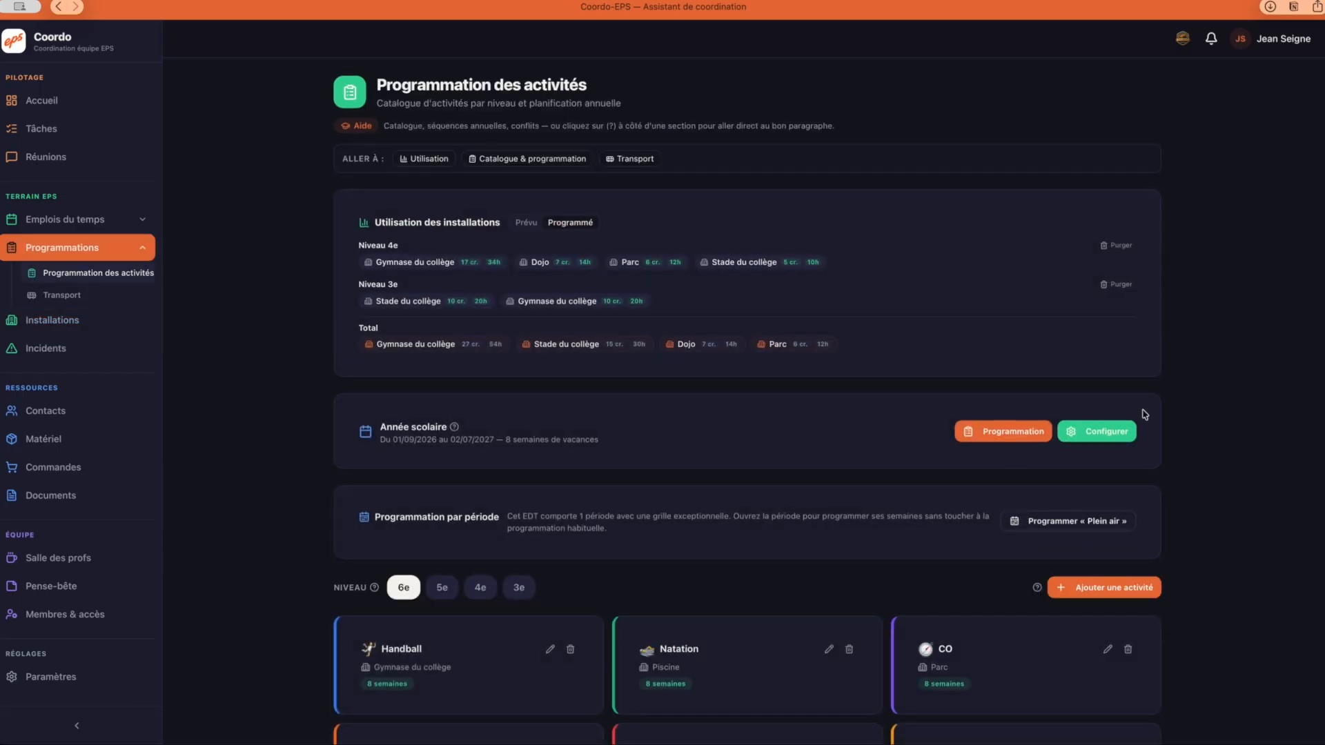
# - Review the school year's holiday weeks by zone and its public holidays, and save the school year configuration
pyautogui.click(1104, 431)
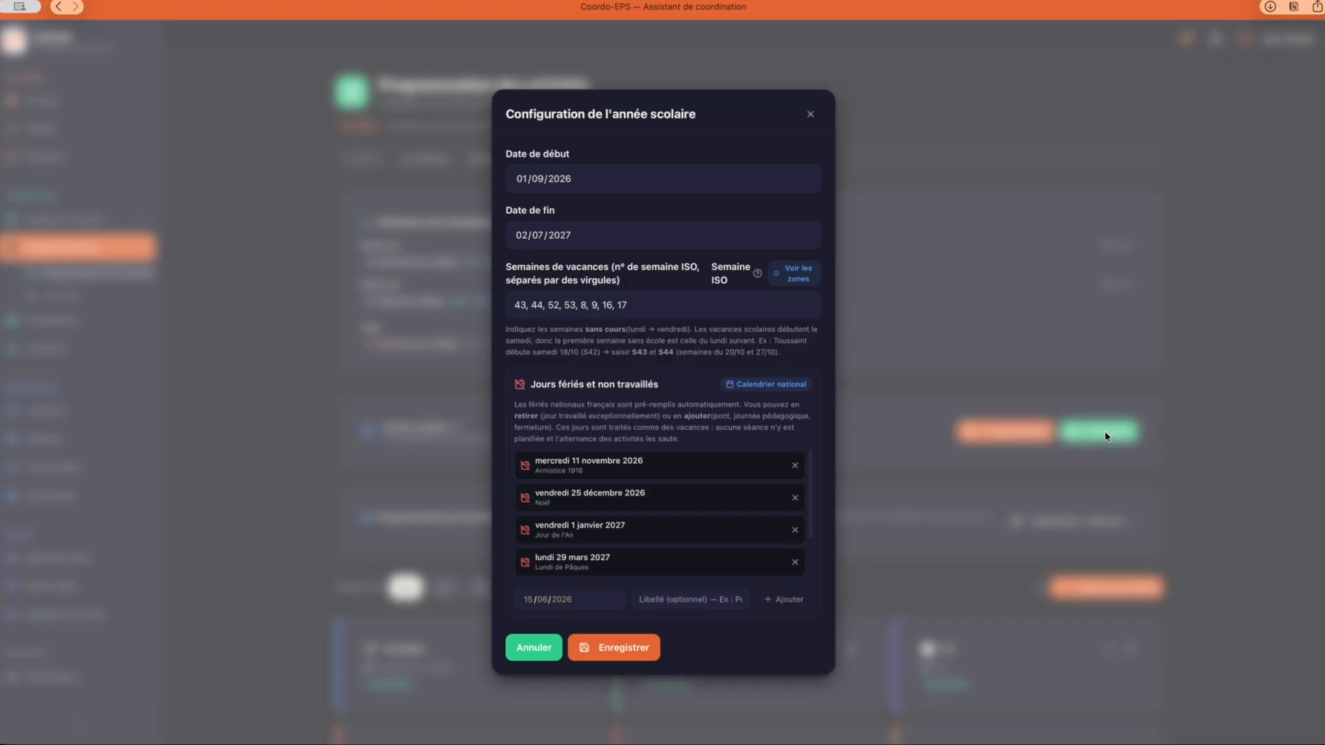
pyautogui.click(797, 276)
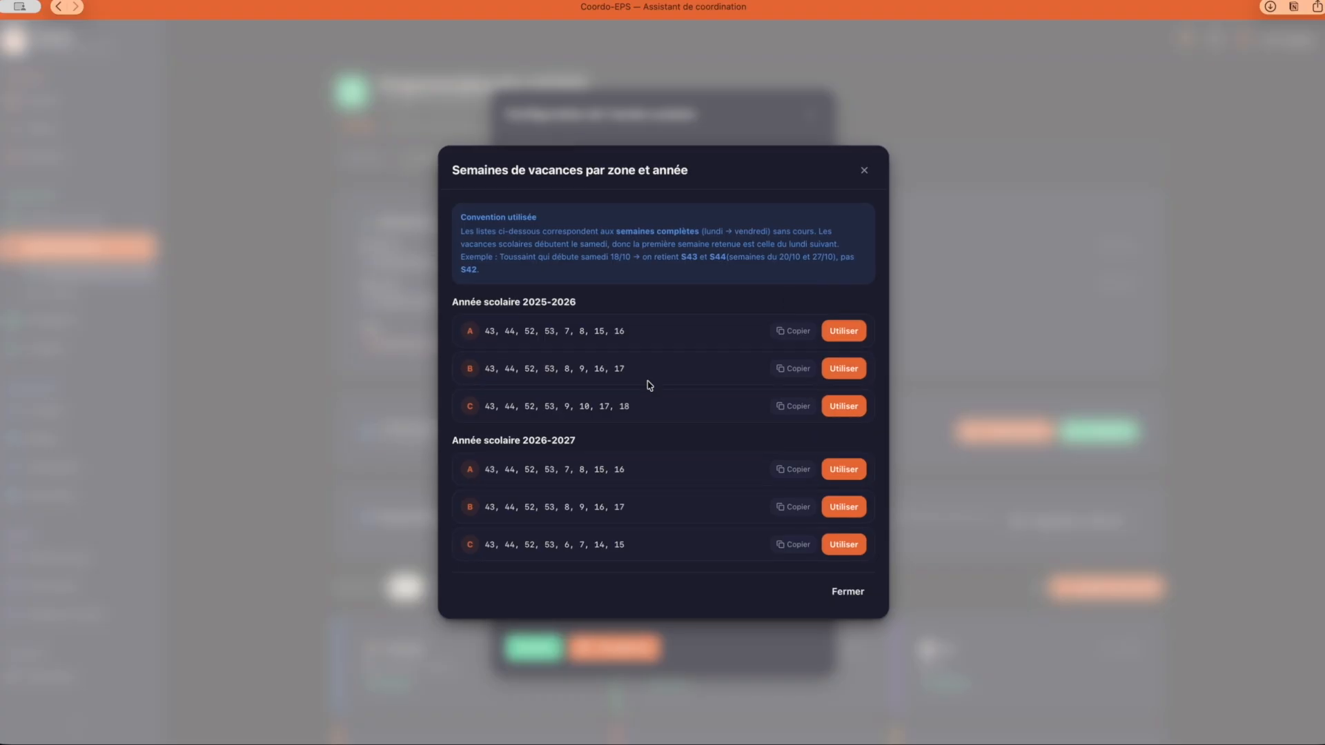
pyautogui.click(861, 169)
pyautogui.scroll(-2, 725, 498)
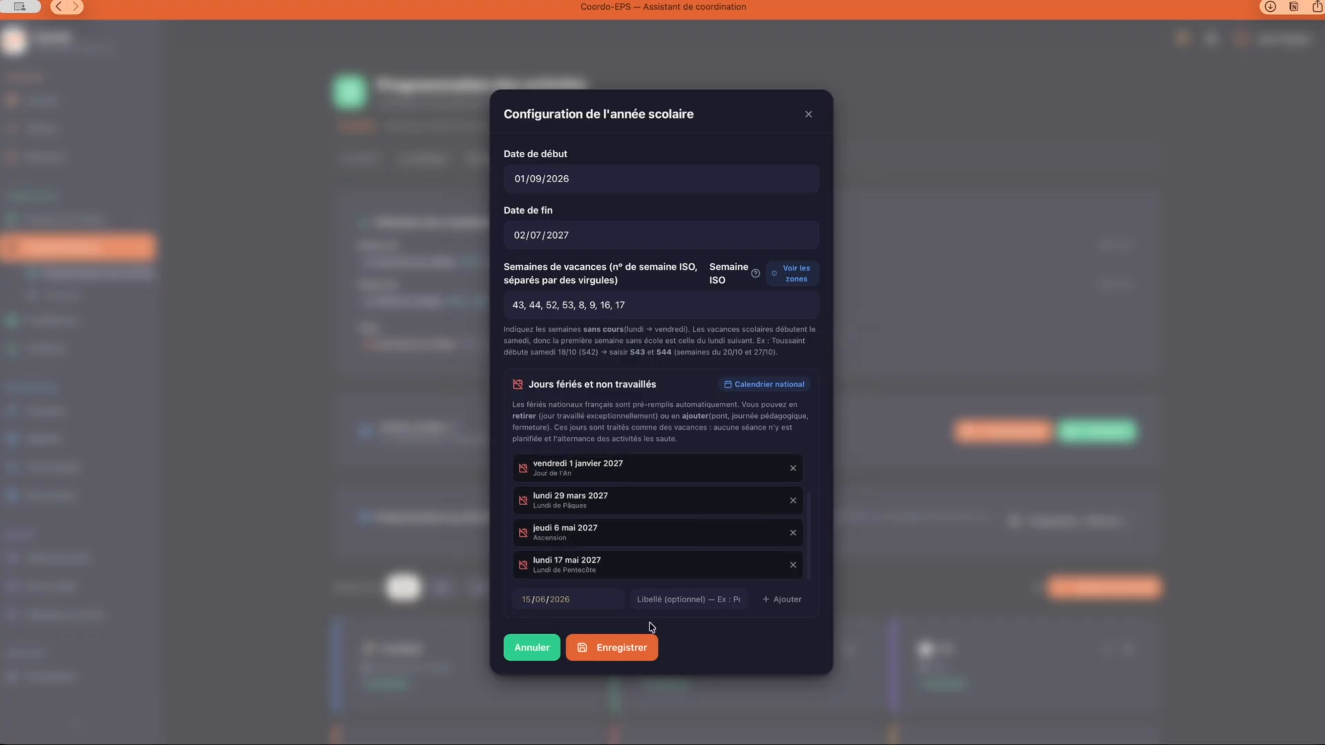
pyautogui.click(612, 648)
# - Look over the activity catalogue by level and display the Renrée 2026 timetable as a weekly grid for all teachers
pyautogui.click(511, 159)
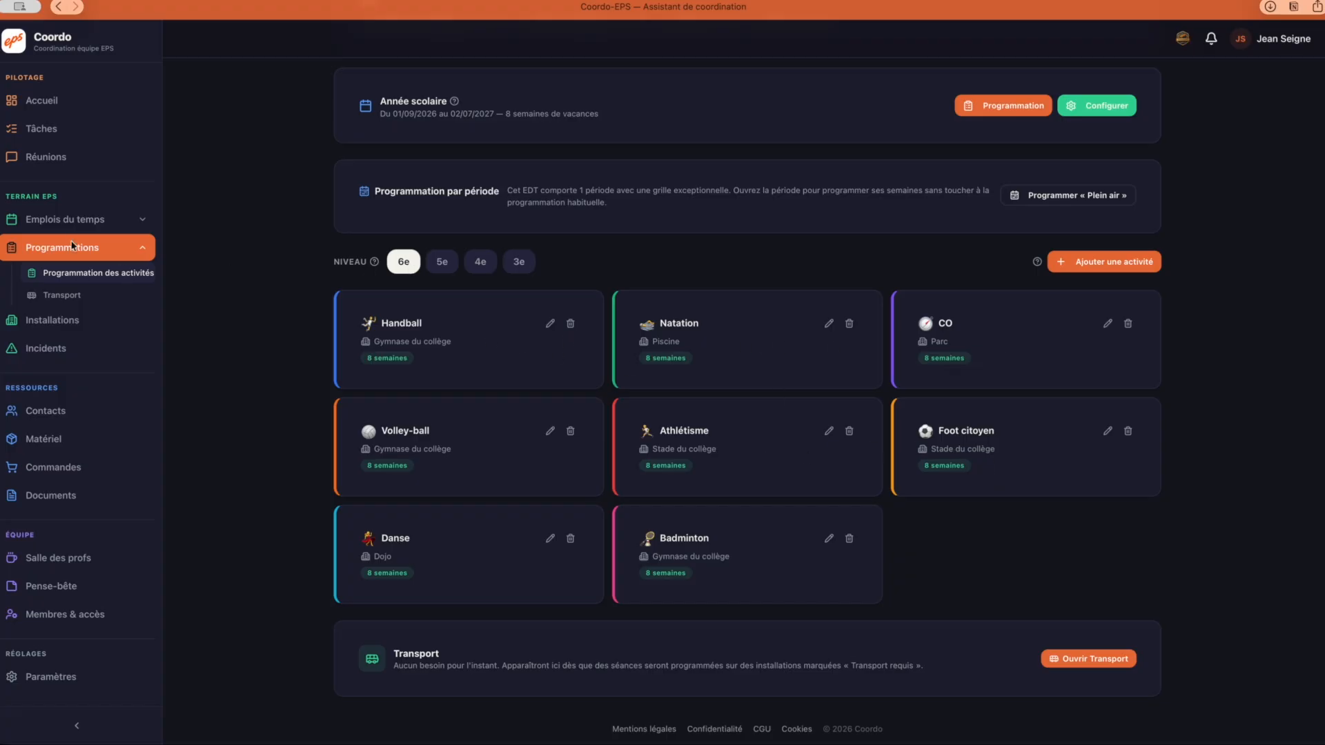
pyautogui.click(93, 219)
pyautogui.click(86, 245)
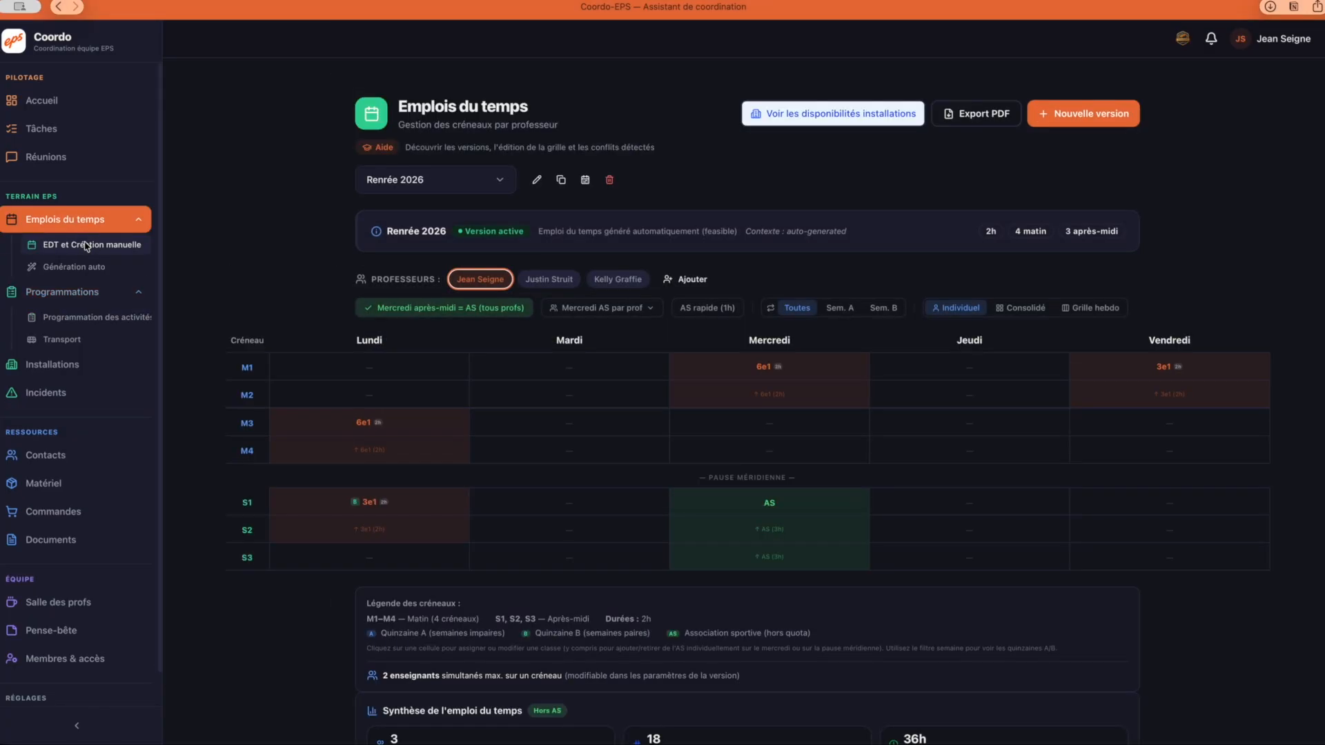
pyautogui.click(1114, 310)
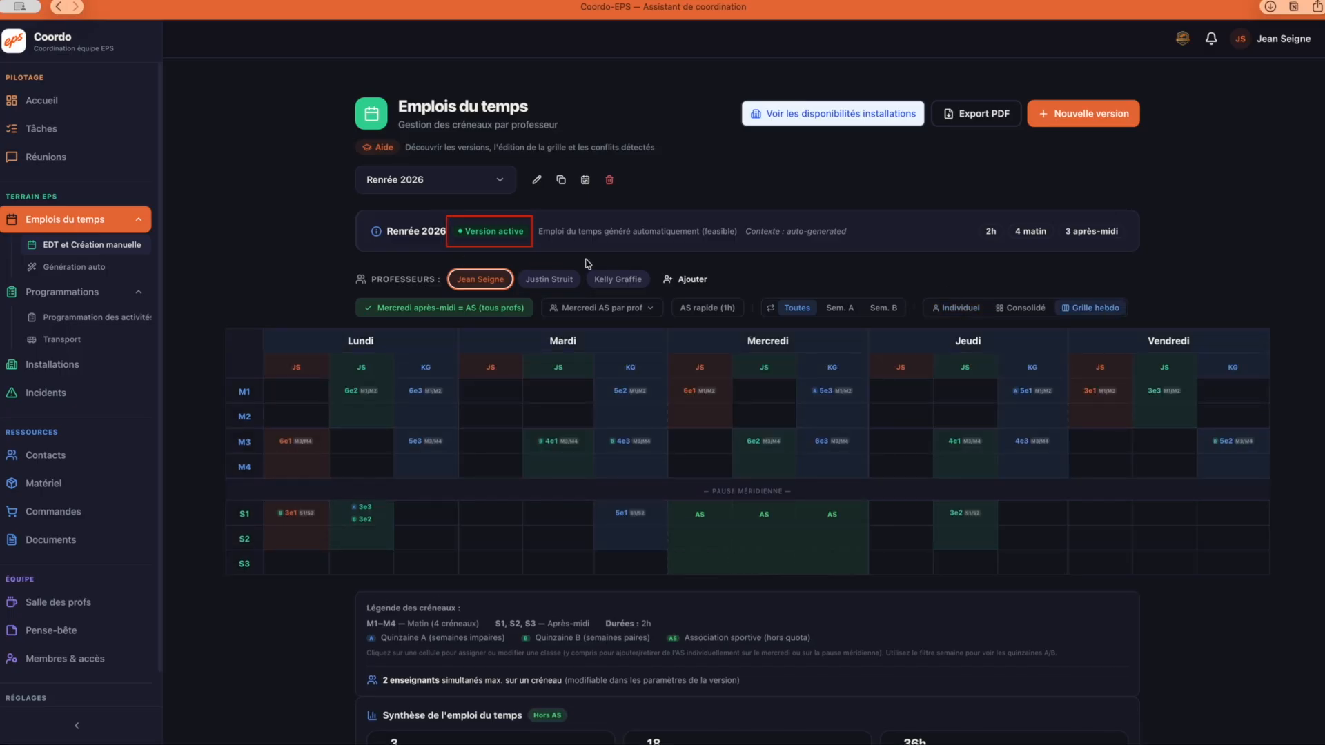
# - Assign Volley-ball with 10 sessions to class 3e2 of the first teacher listed on the dashboard
pyautogui.click(50, 104)
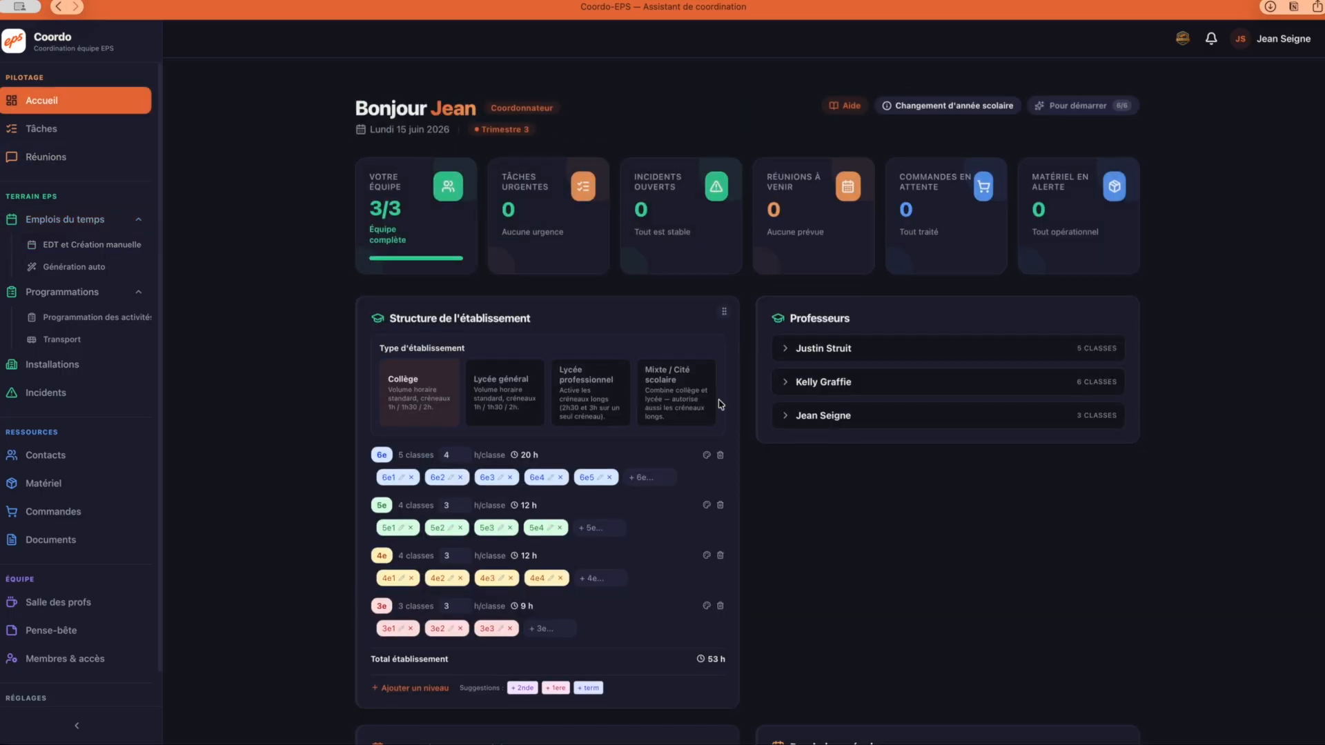
pyautogui.click(794, 282)
pyautogui.scroll(-1, 957, 541)
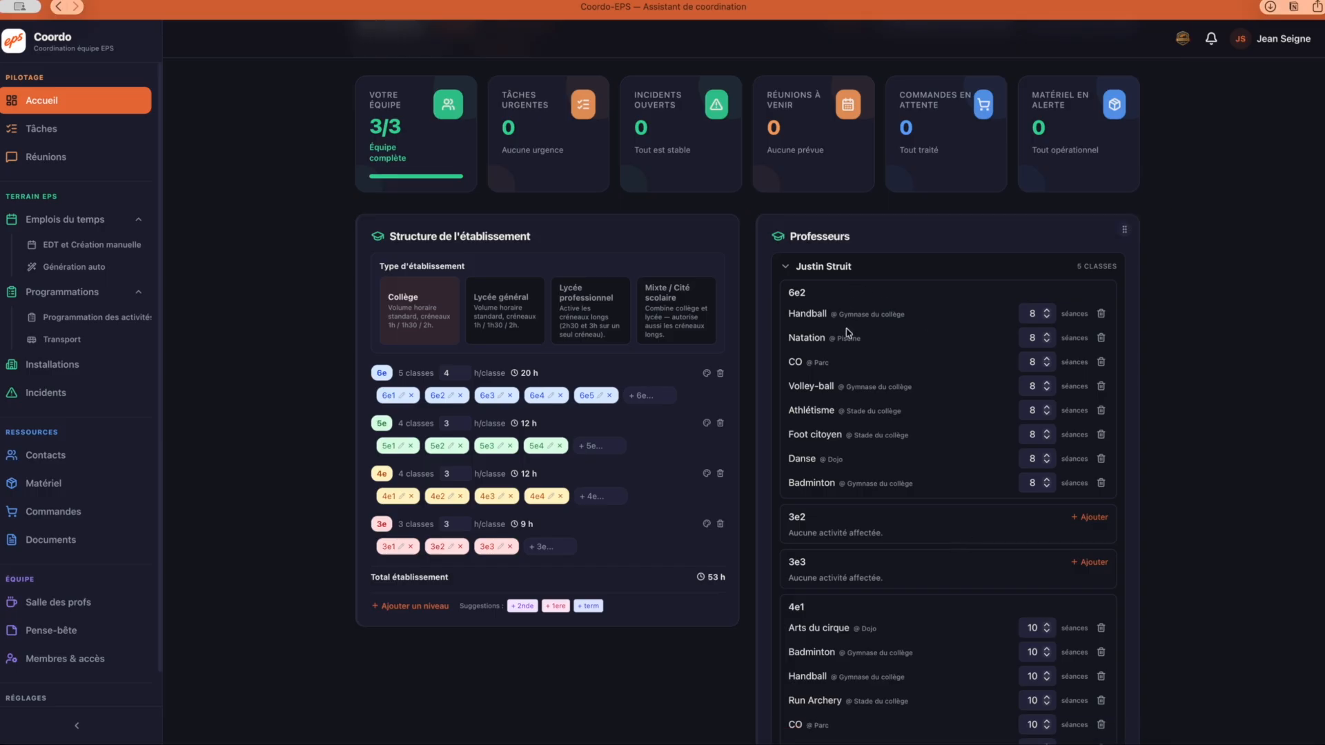
pyautogui.click(1089, 517)
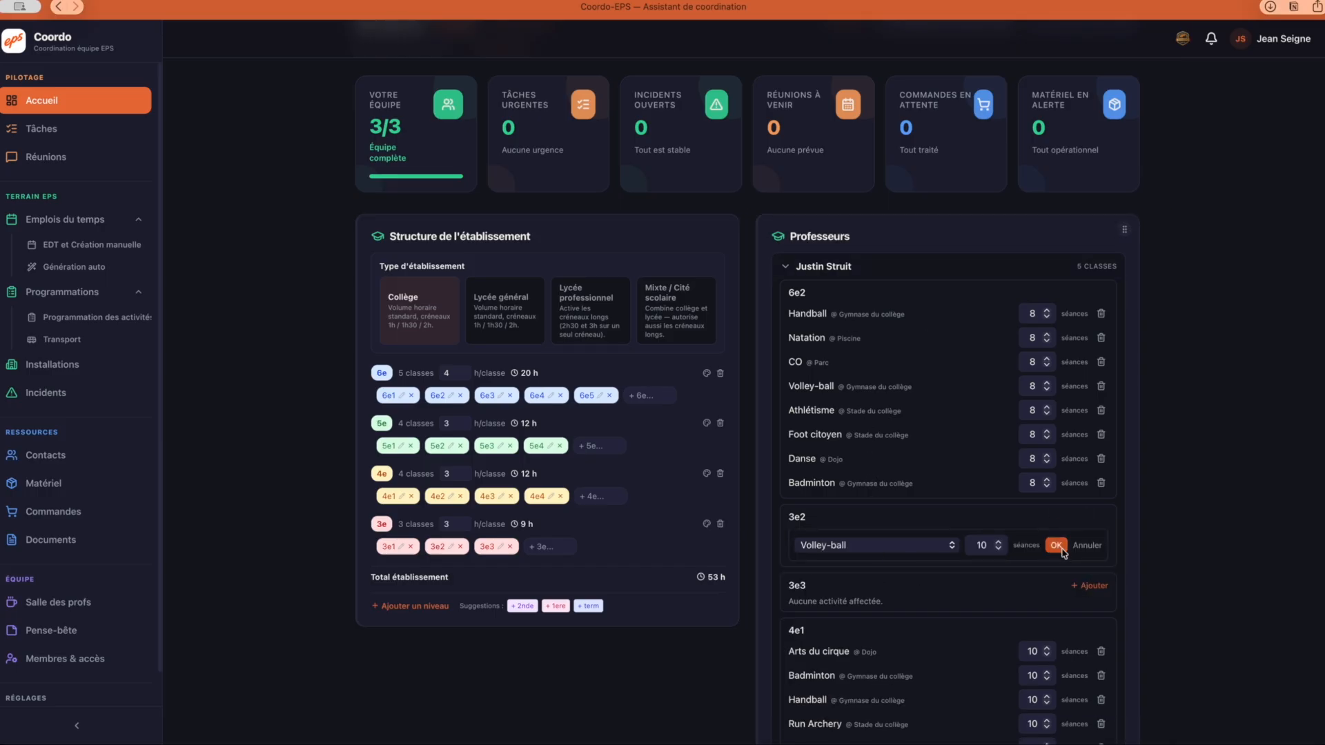
pyautogui.click(1057, 546)
# - Add Demi-fond, Acrosport and Badminton to class 3e2 with 10 sessions each
pyautogui.click(1090, 518)
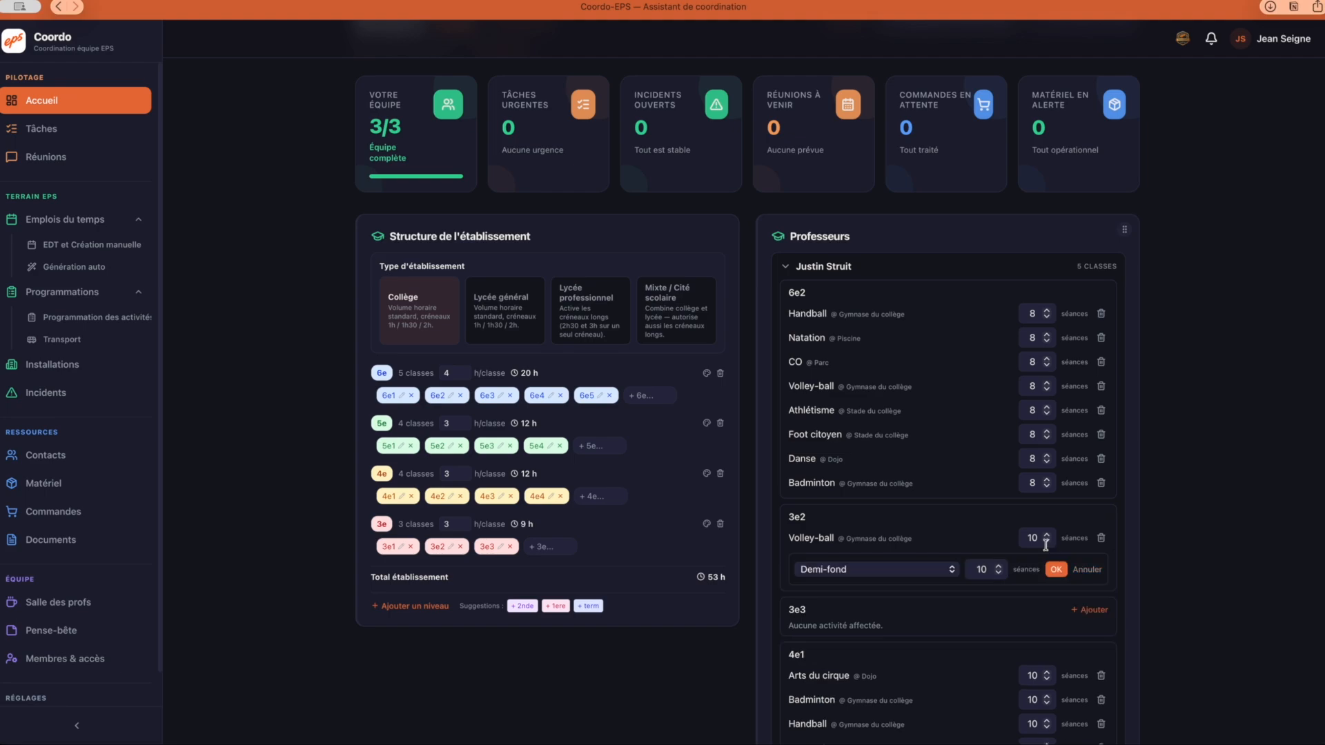
pyautogui.click(1056, 570)
pyautogui.click(1094, 518)
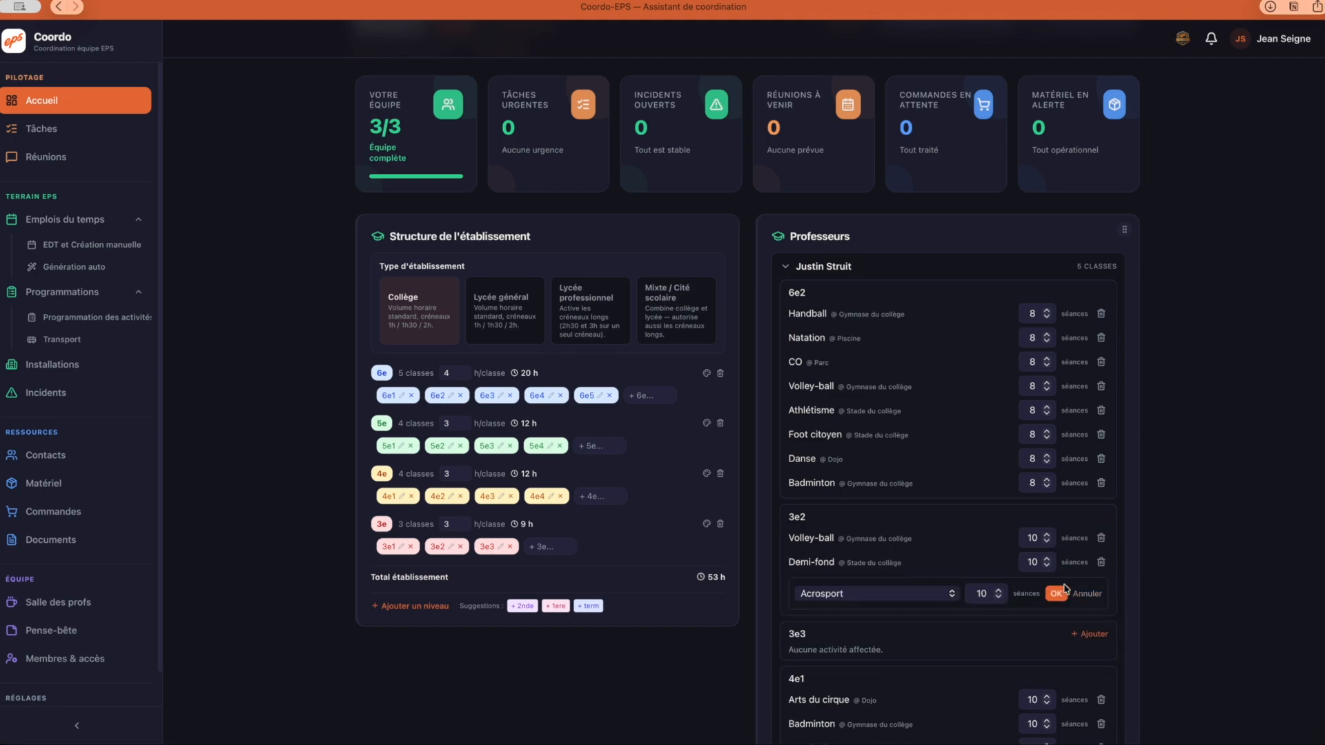
pyautogui.click(1058, 593)
pyautogui.click(1089, 518)
pyautogui.click(1057, 616)
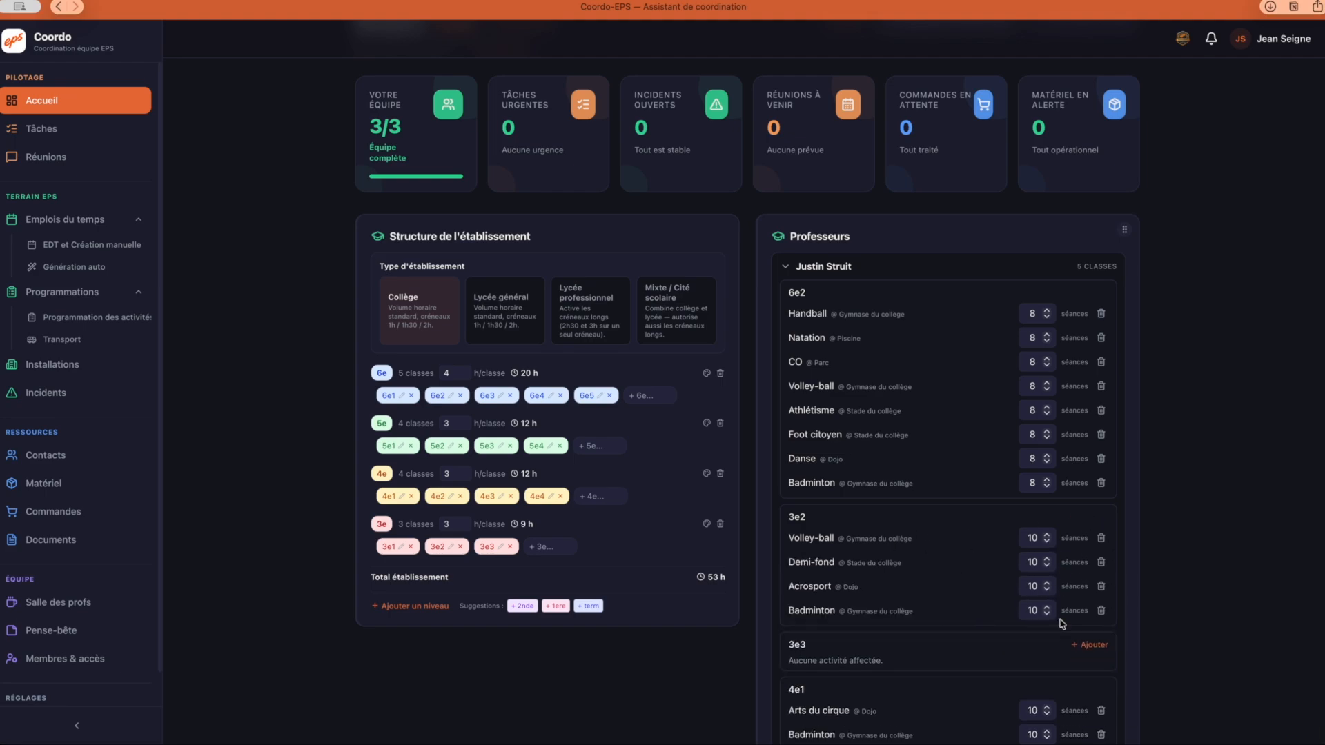
# - Open the annual programming and view the activity scheduling options for class 6e1's Monday M3a slot without saving
pyautogui.click(82, 314)
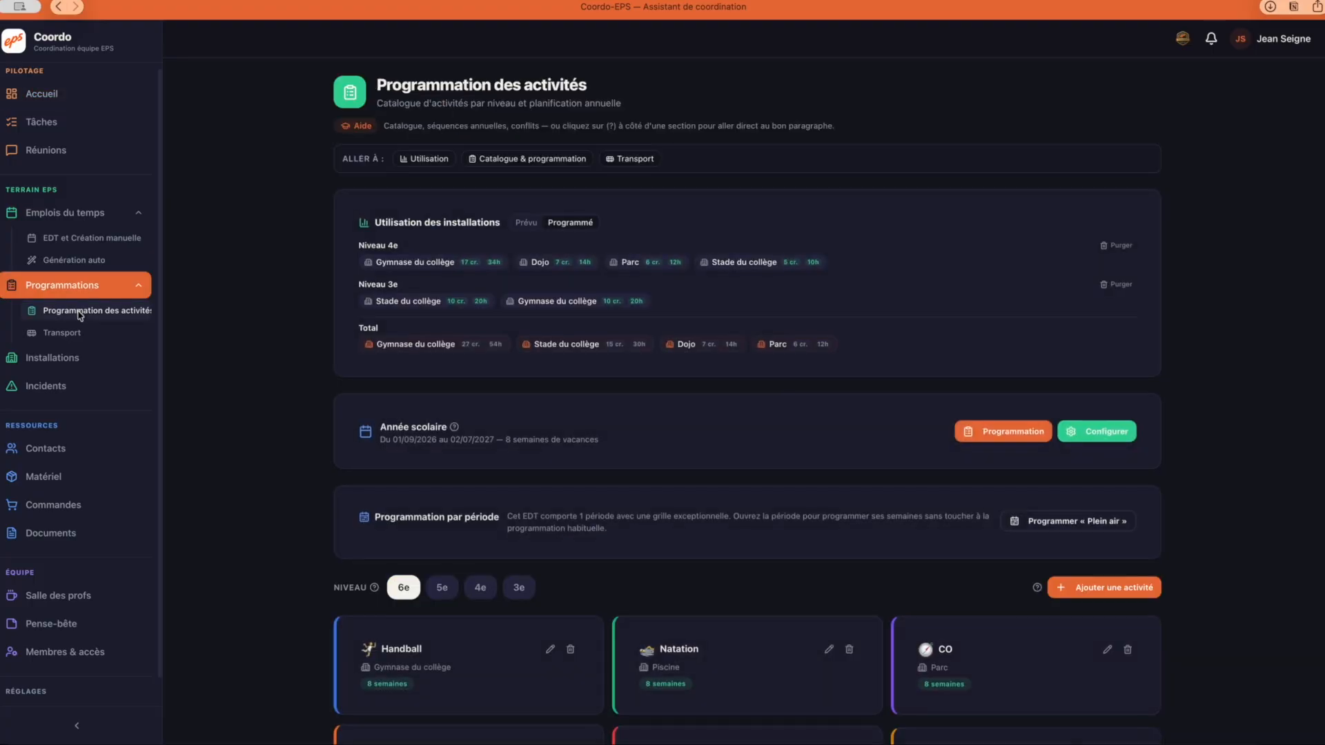
pyautogui.click(1004, 437)
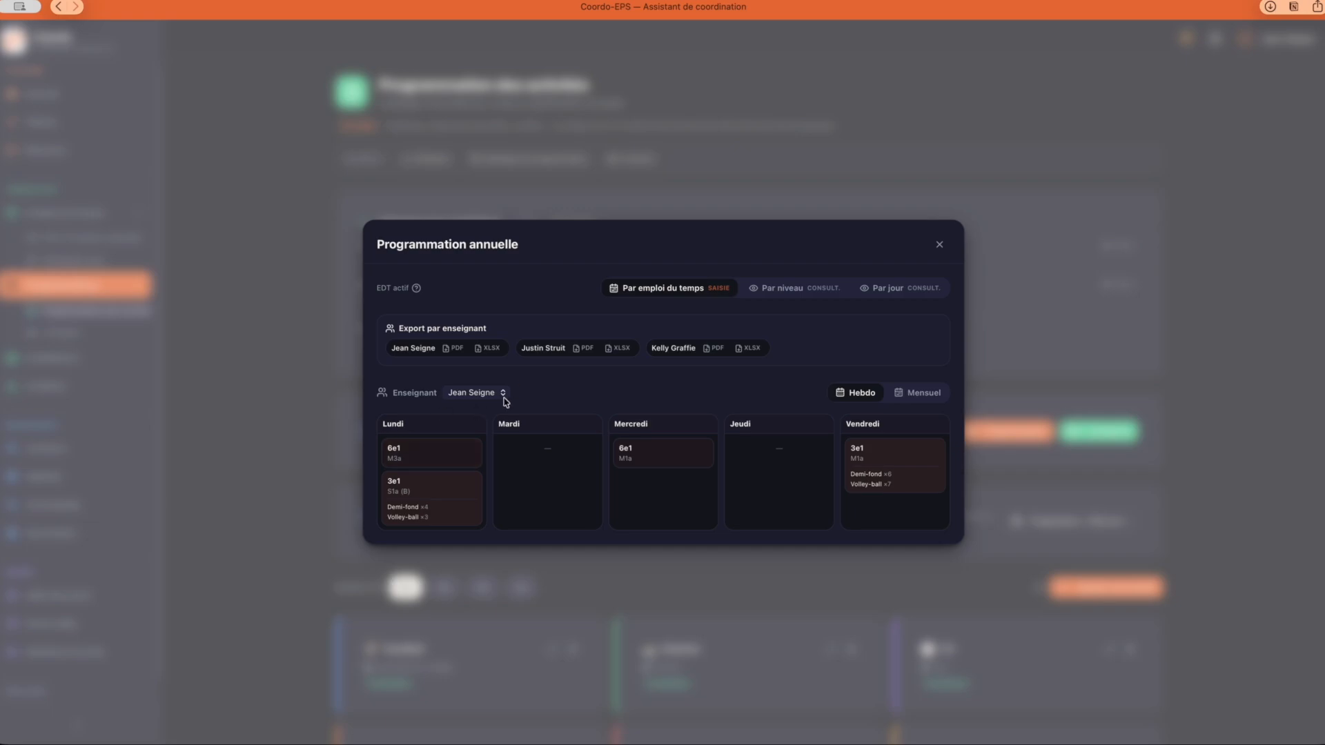
pyautogui.click(438, 460)
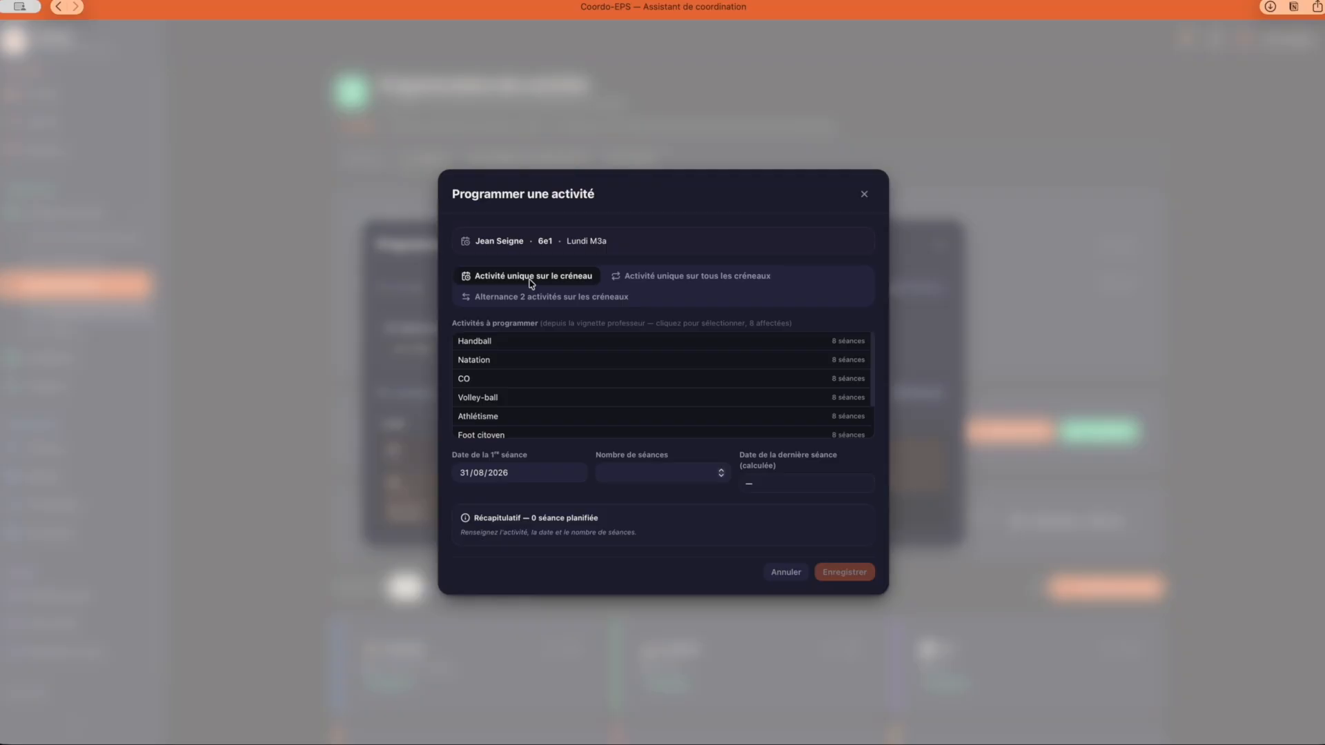
pyautogui.click(801, 575)
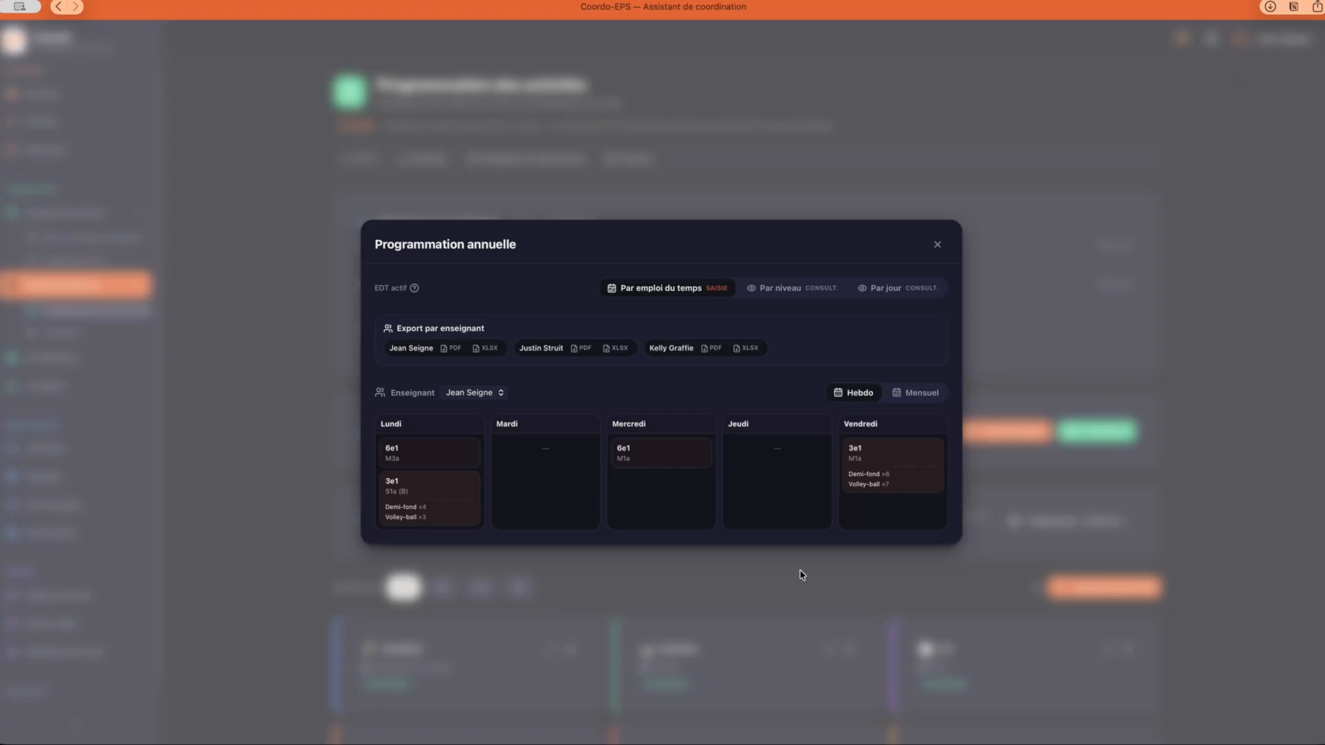
# - Schedule 8 CO sessions for class 6e1 on the Monday M3a slot, with the first session on 31/08/2026
pyautogui.click(414, 459)
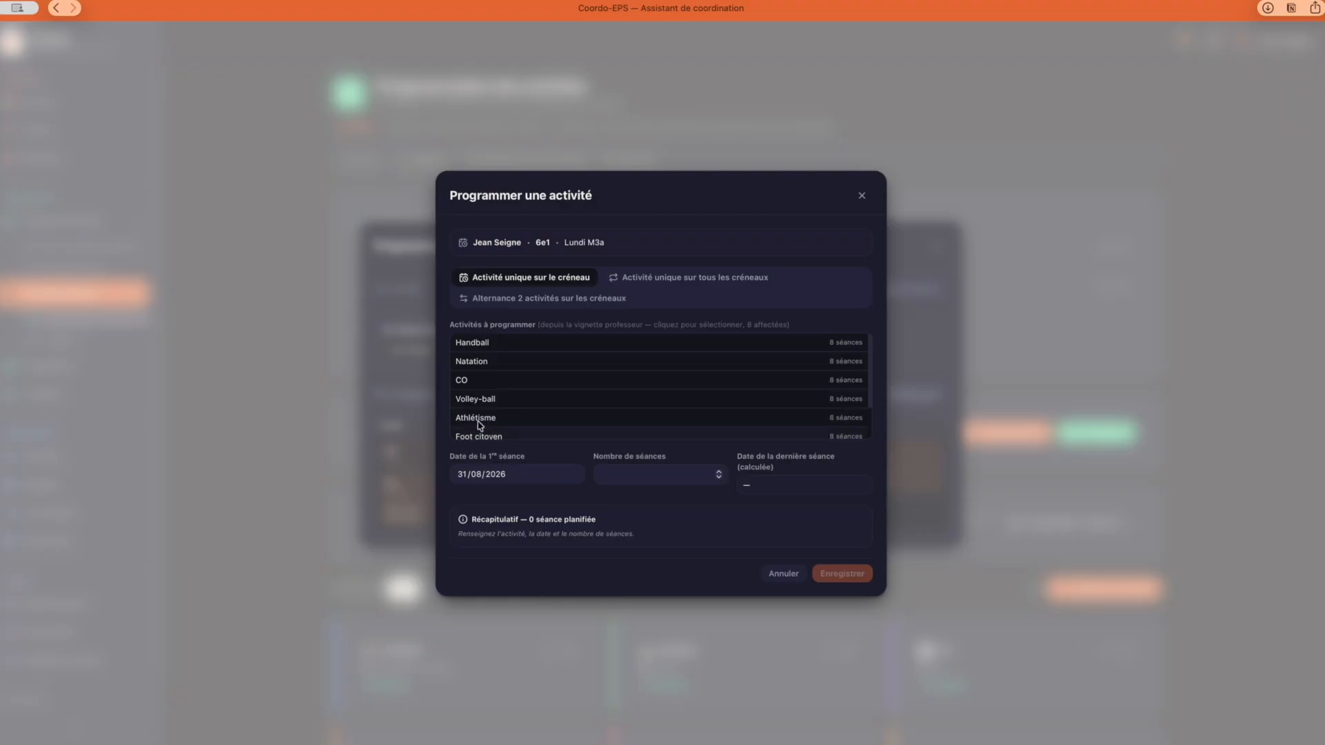
pyautogui.click(491, 382)
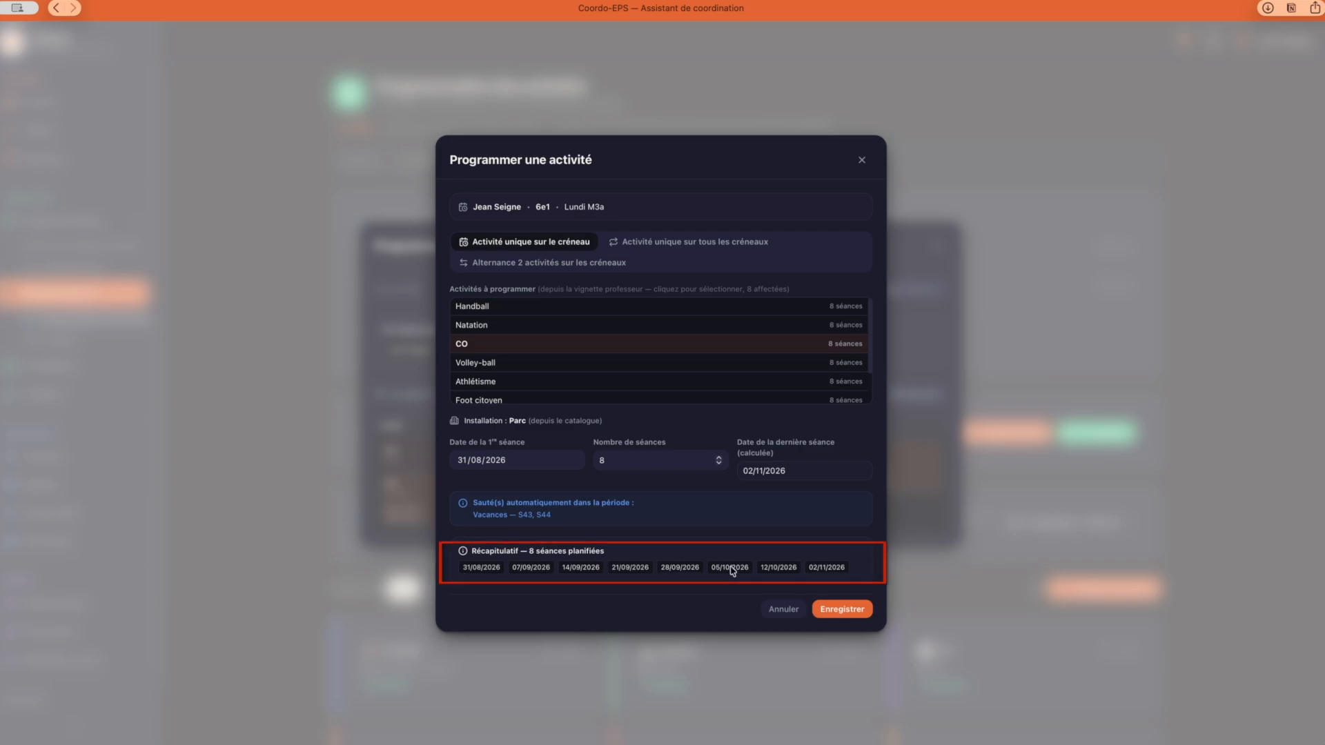
pyautogui.click(854, 611)
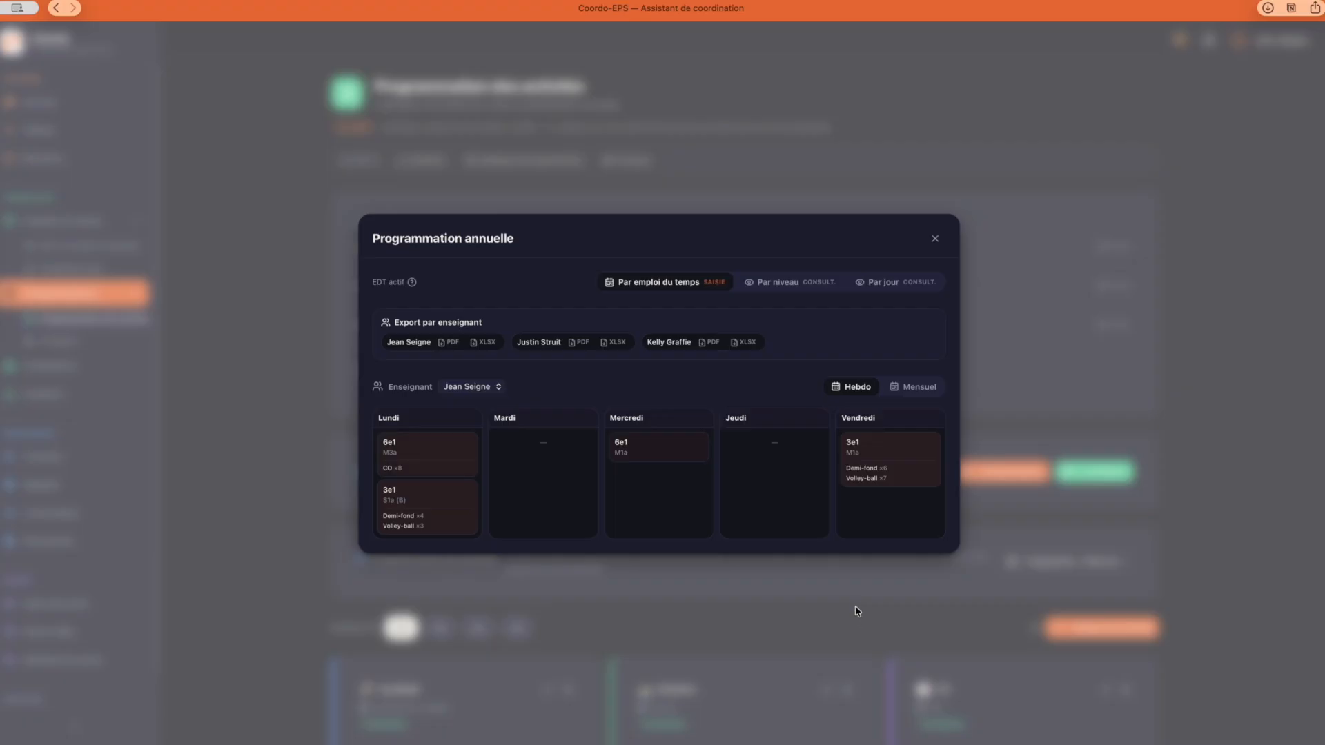
# - Check the CO sessions scheduled on 6e1's Monday M3a slot, leave them unedited and close the annual programming
pyautogui.click(427, 470)
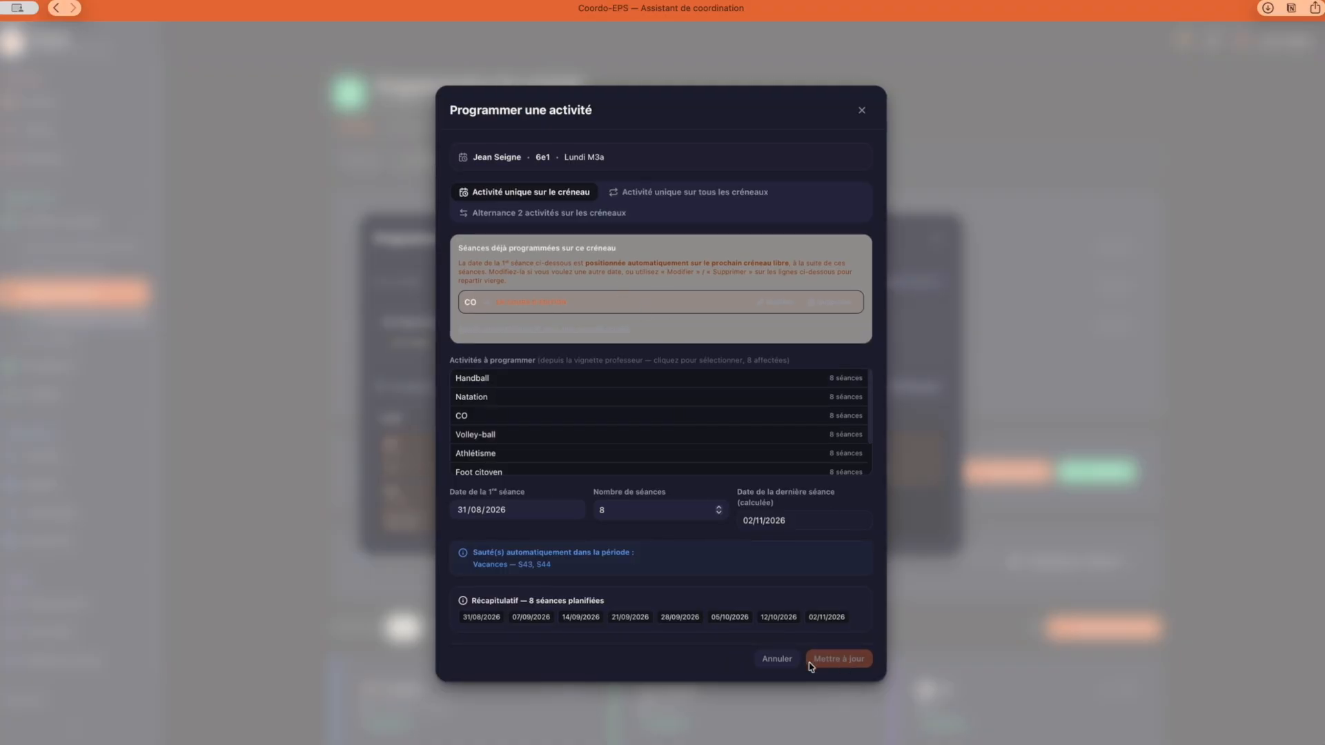
pyautogui.click(776, 659)
pyautogui.click(935, 238)
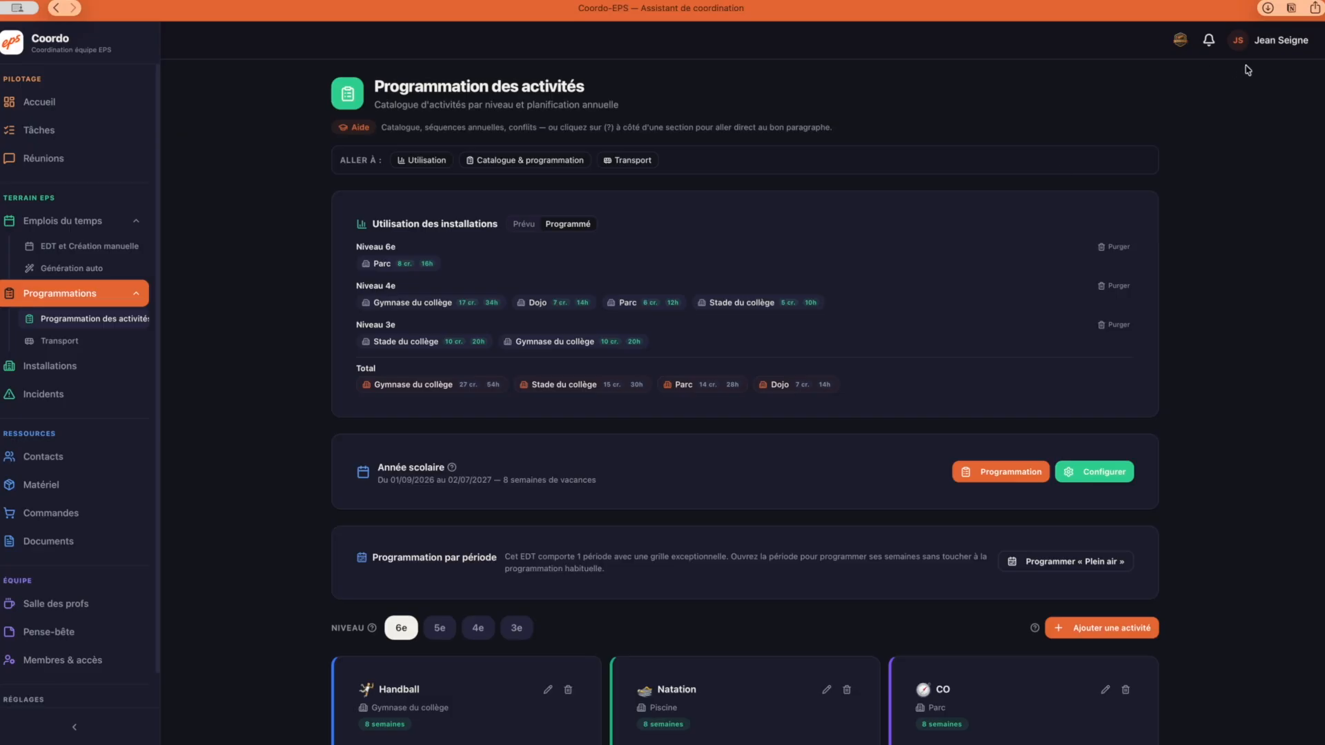
# - Set the application's appearance to follow the system theme
pyautogui.click(1267, 40)
pyautogui.click(1286, 143)
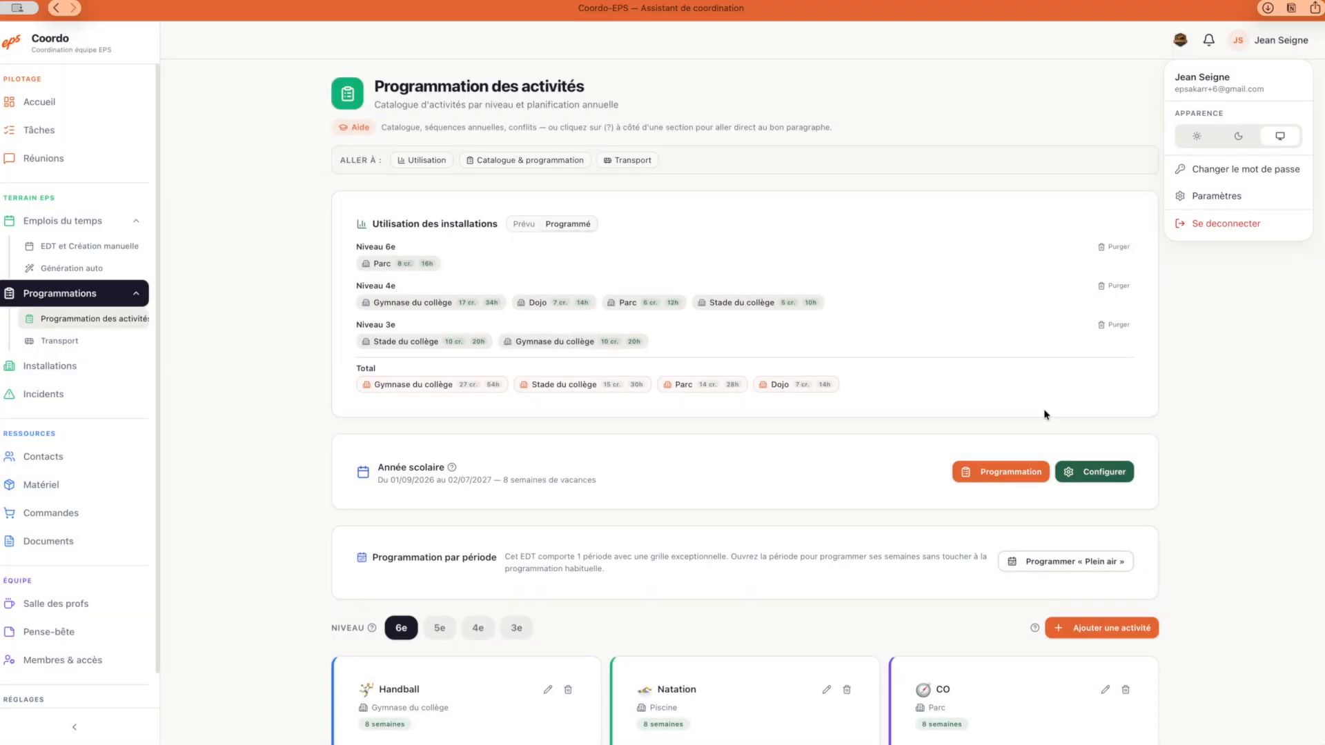
# - Schedule 8 Natation sessions for class 6e1 on the Monday M3a slot, with the first session on 09/11/2026
pyautogui.click(1002, 476)
pyautogui.click(416, 469)
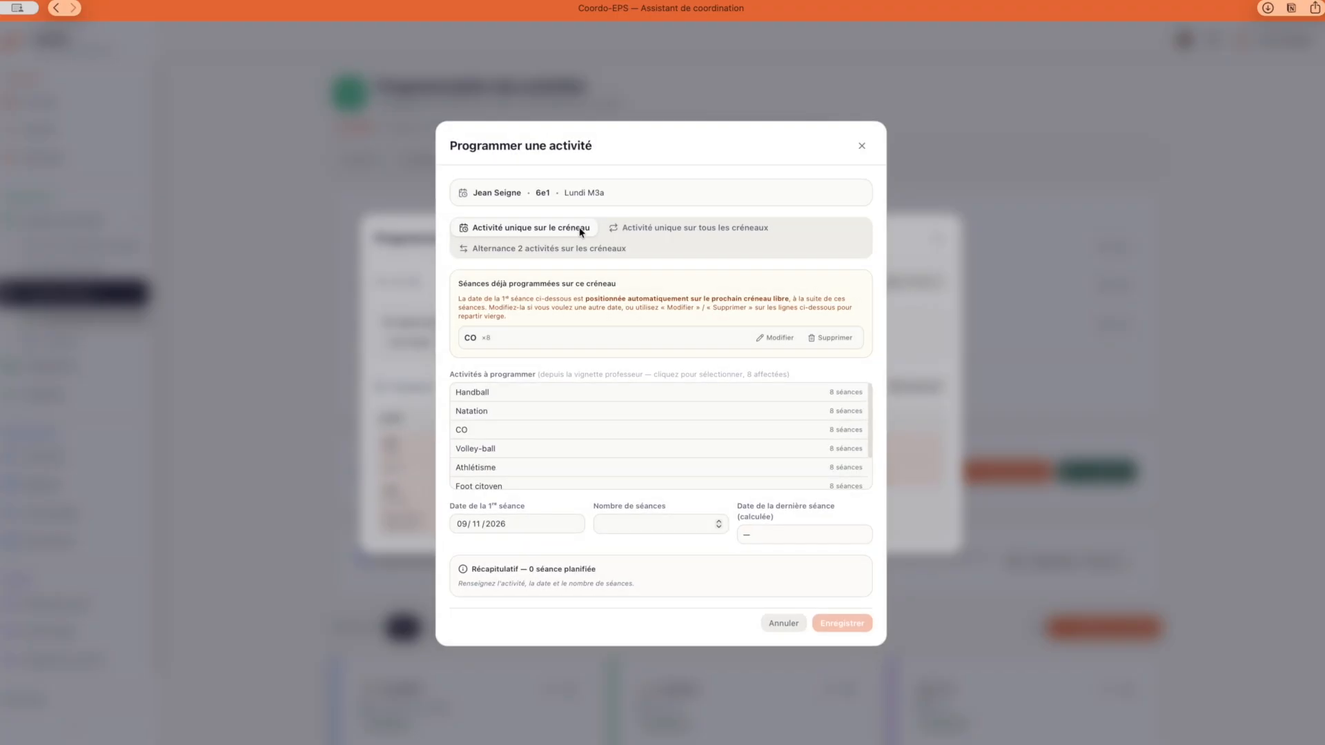
pyautogui.click(504, 411)
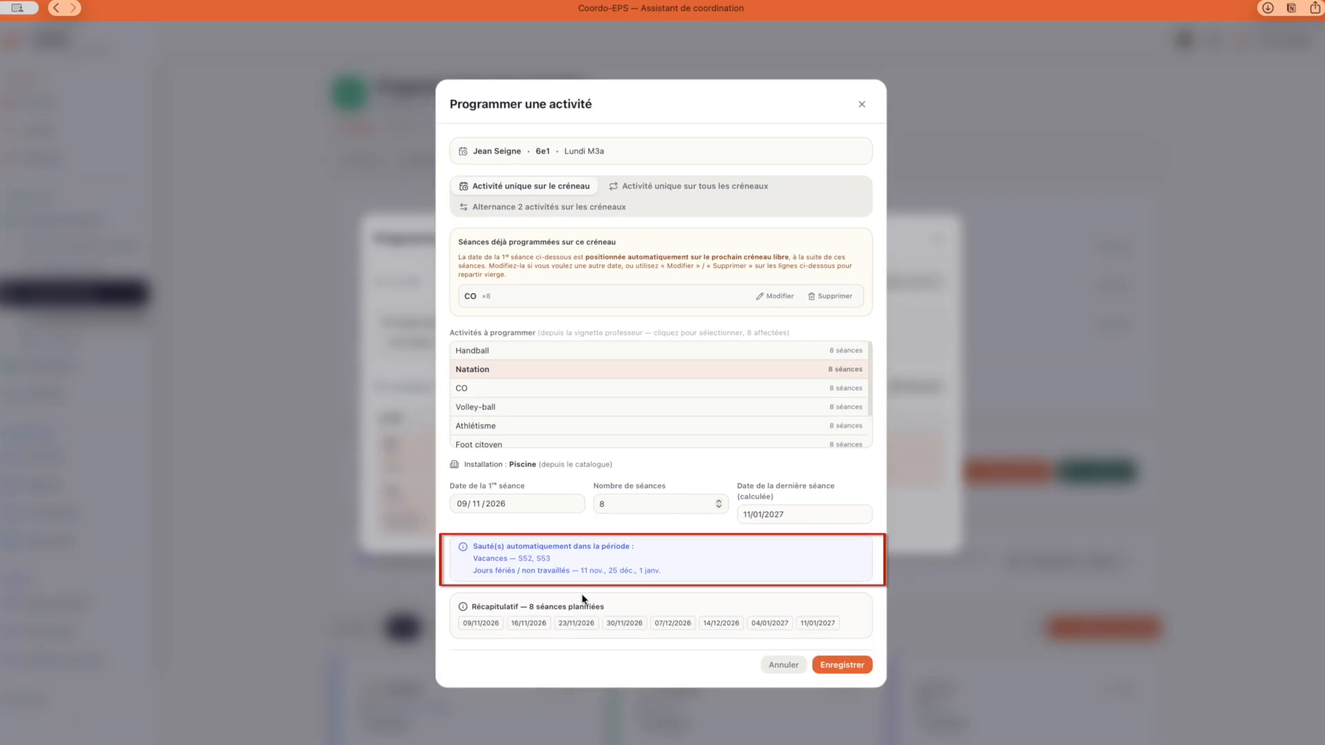
pyautogui.click(847, 664)
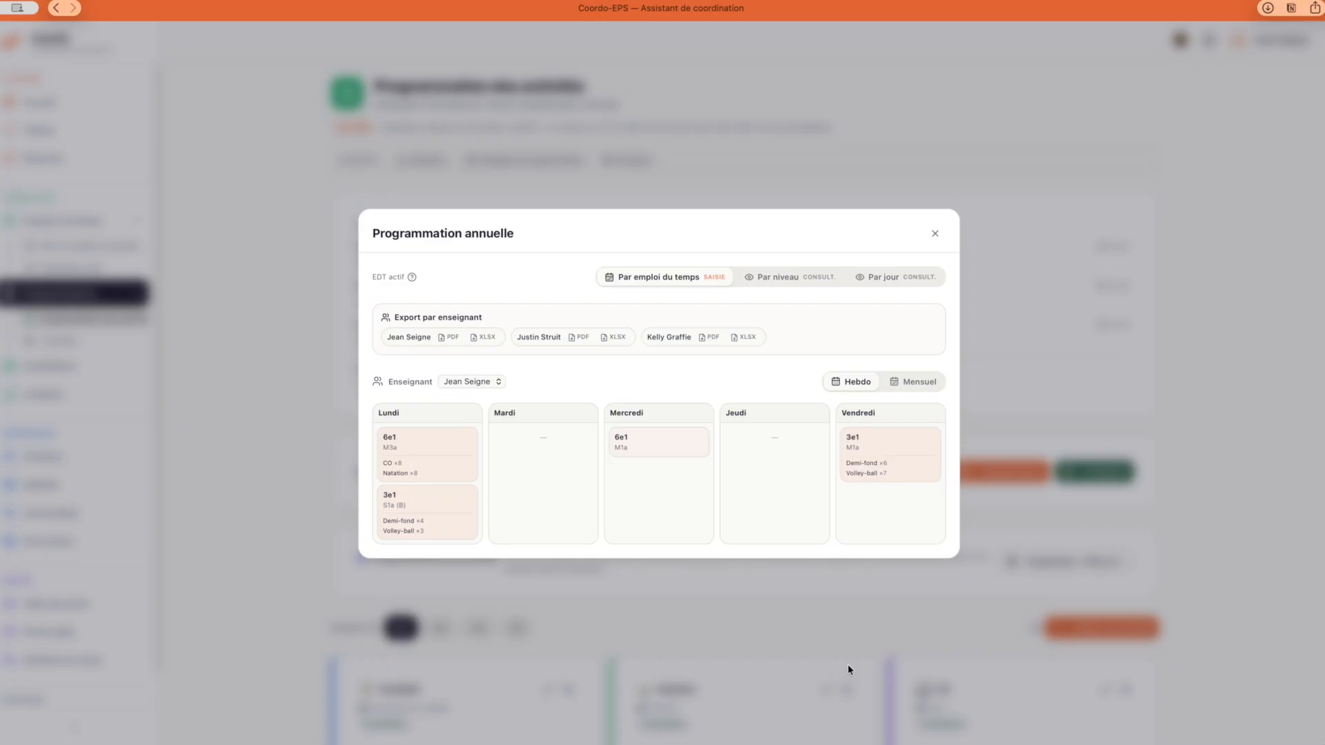
# - Schedule 8 Foot citoyen sessions for class 6e1 on the Monday M3a slot, with the first session on 18/01/2027
pyautogui.click(406, 473)
pyautogui.scroll(-2, 497, 456)
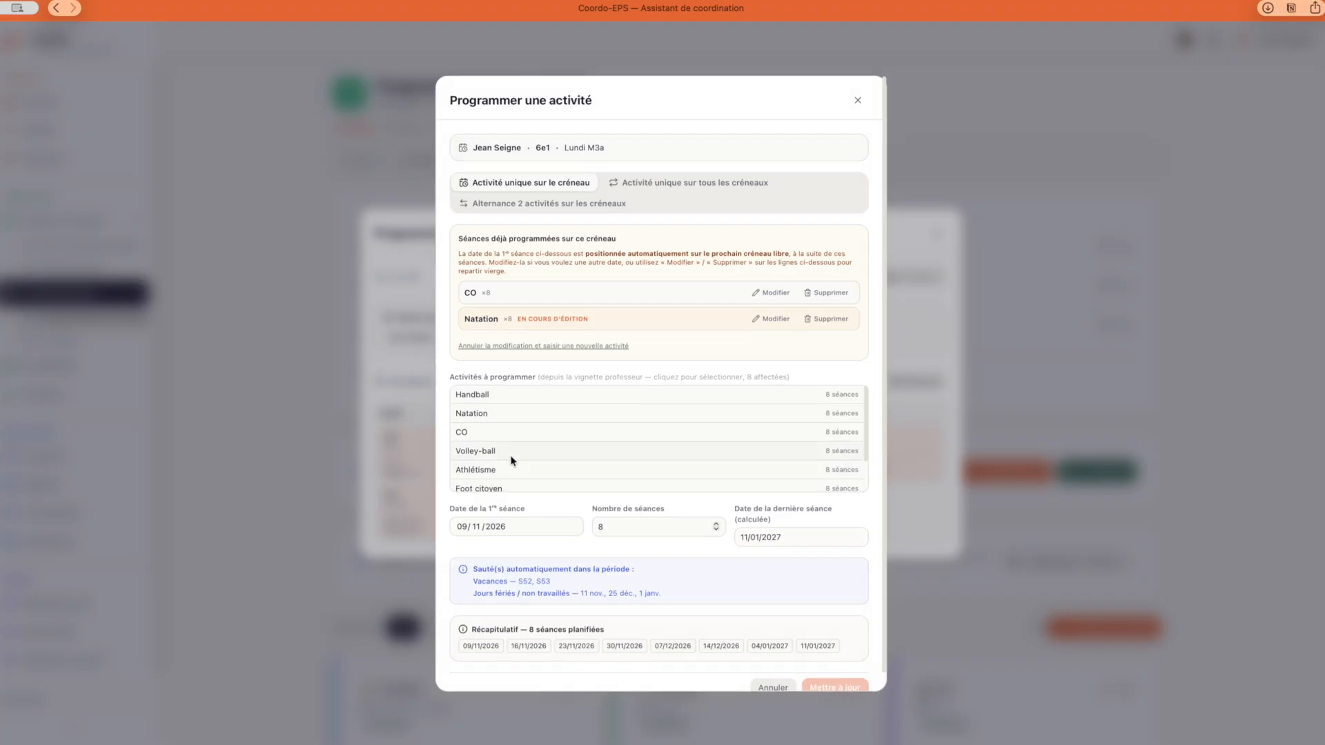
pyautogui.click(509, 461)
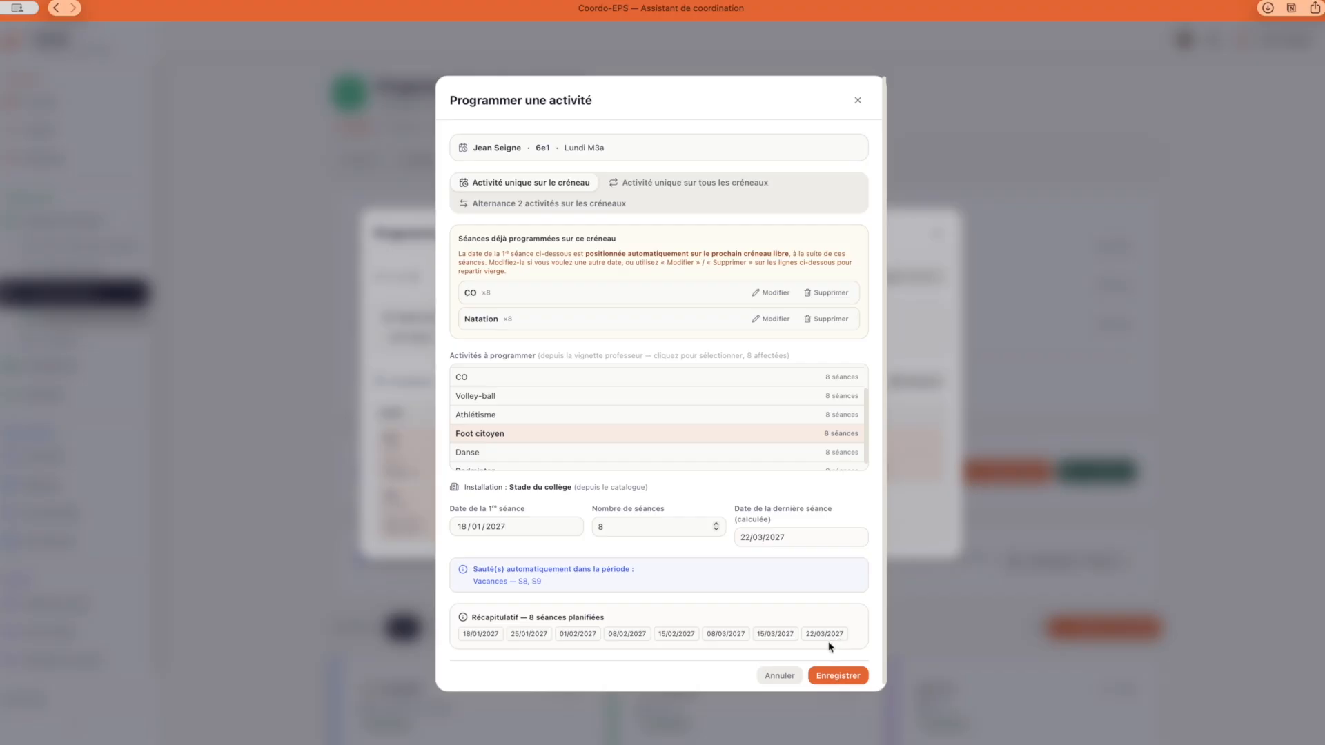
pyautogui.click(839, 679)
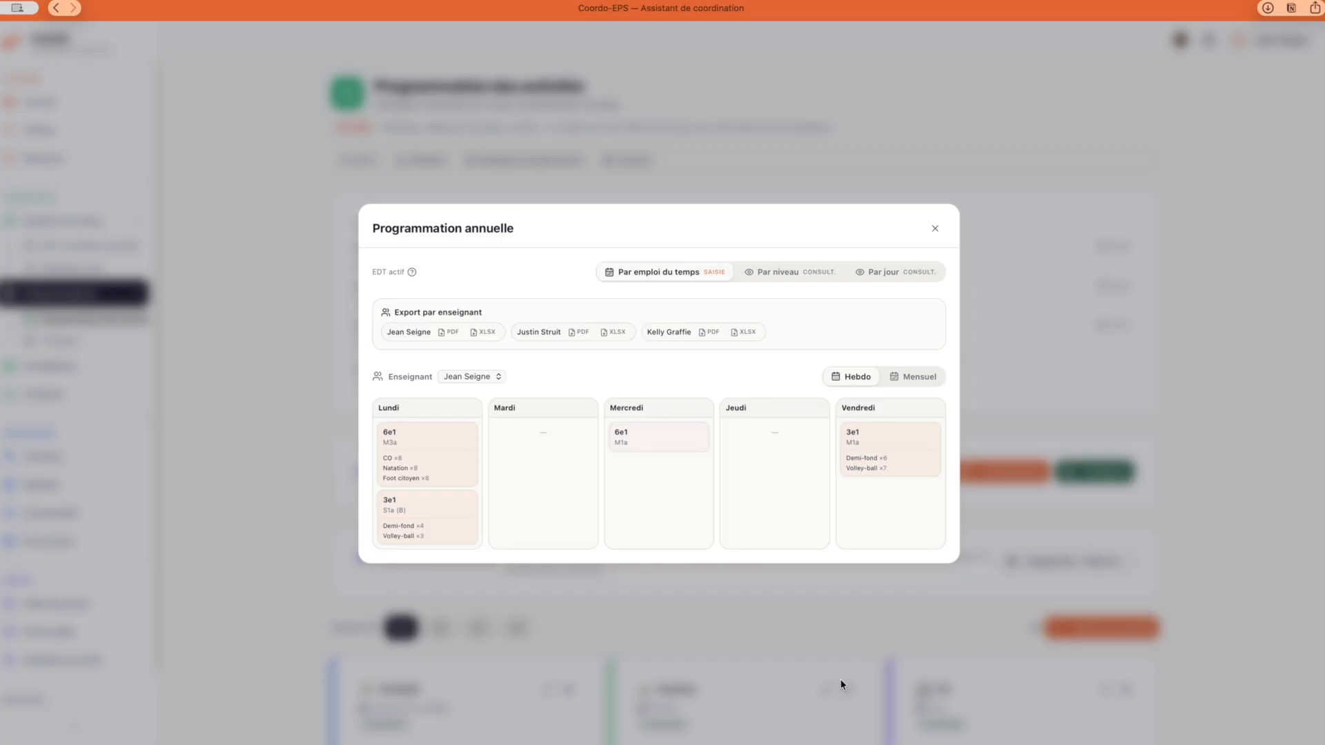
# - Schedule 8 Athlétisme sessions for class 6e1 on the Monday M3a slot, with the first session on 05/04/2027
pyautogui.click(465, 480)
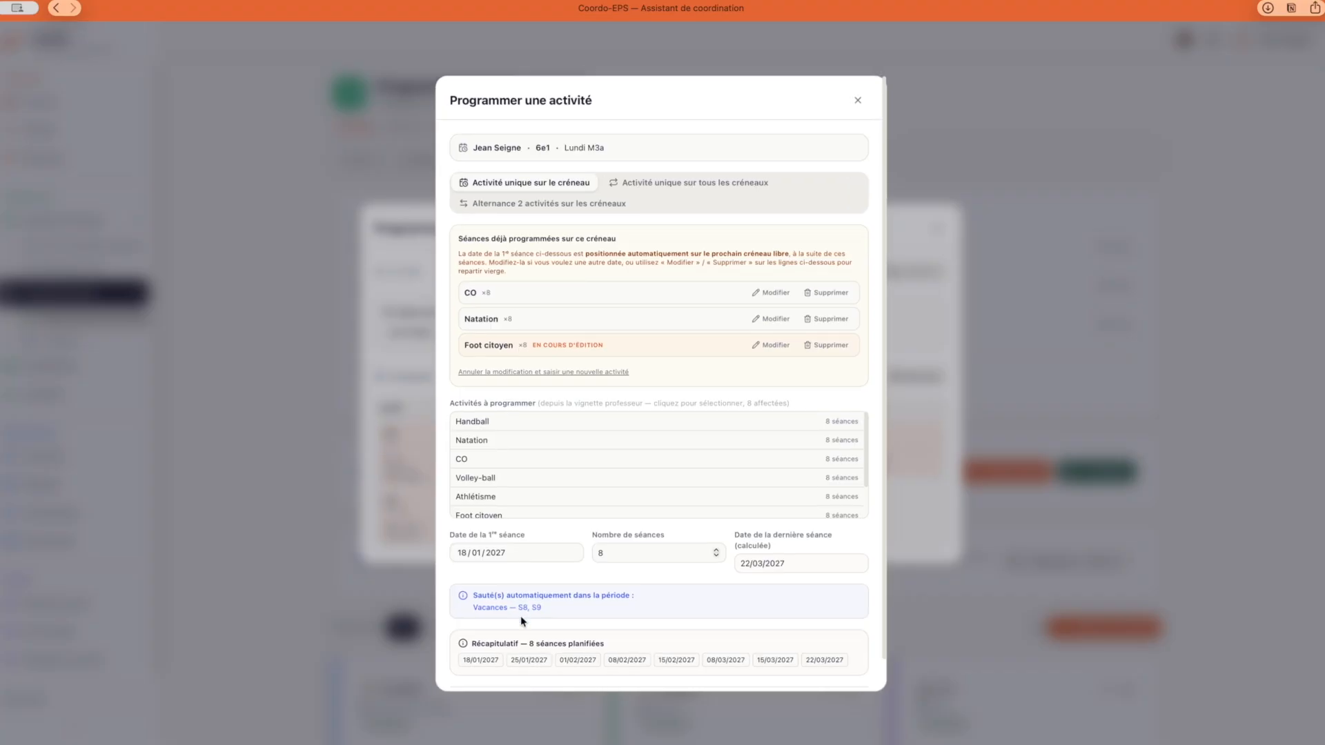
pyautogui.scroll(-2, 521, 452)
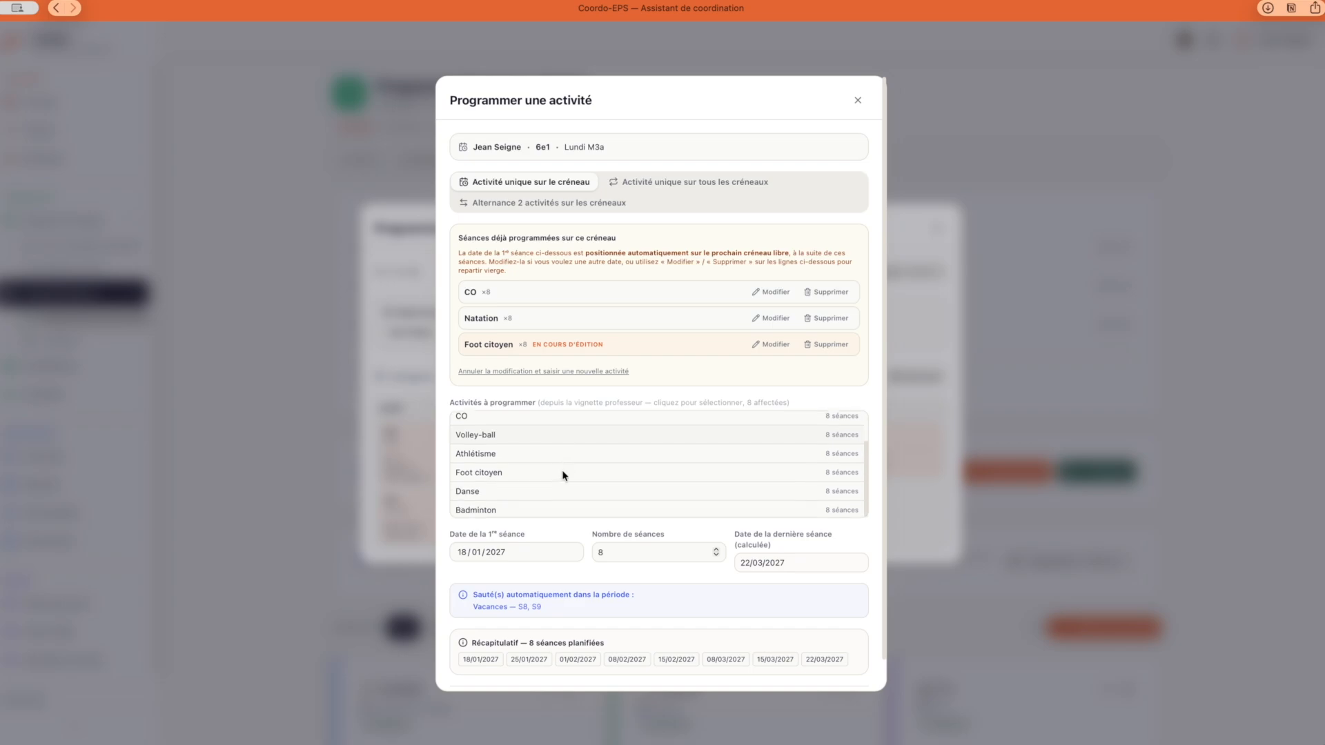
pyautogui.click(530, 454)
pyautogui.scroll(-1, 621, 538)
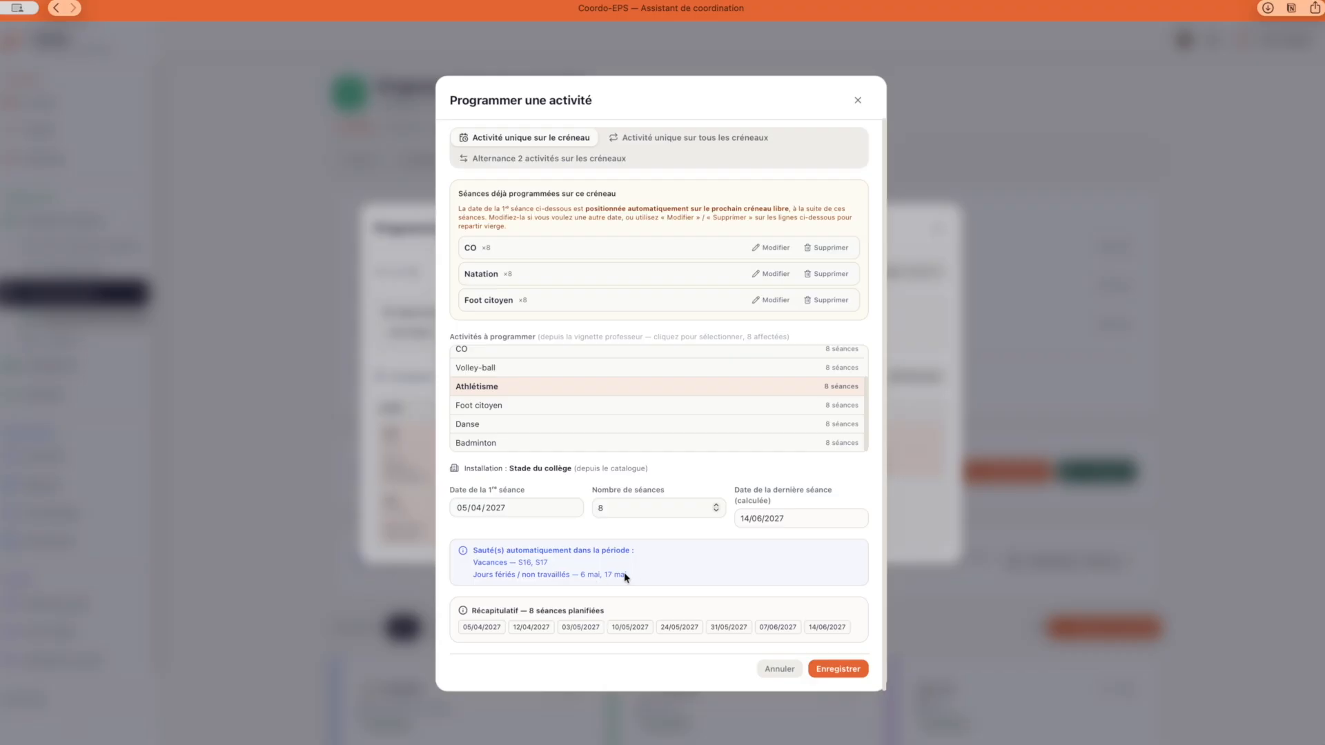
pyautogui.click(849, 669)
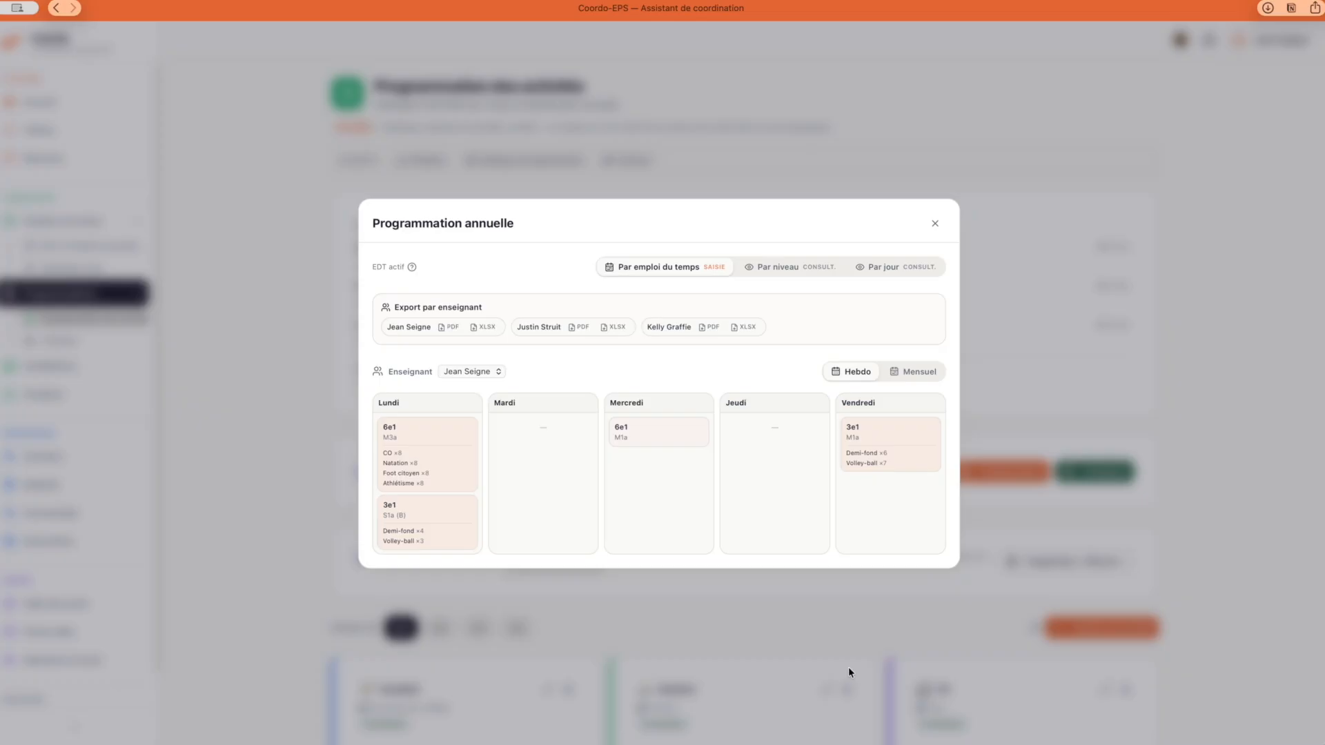
# - Schedule 8 Handball sessions for class 6e1 on the Wednesday M1a slot, with the first session on 02/09/2026
pyautogui.click(635, 439)
pyautogui.click(507, 319)
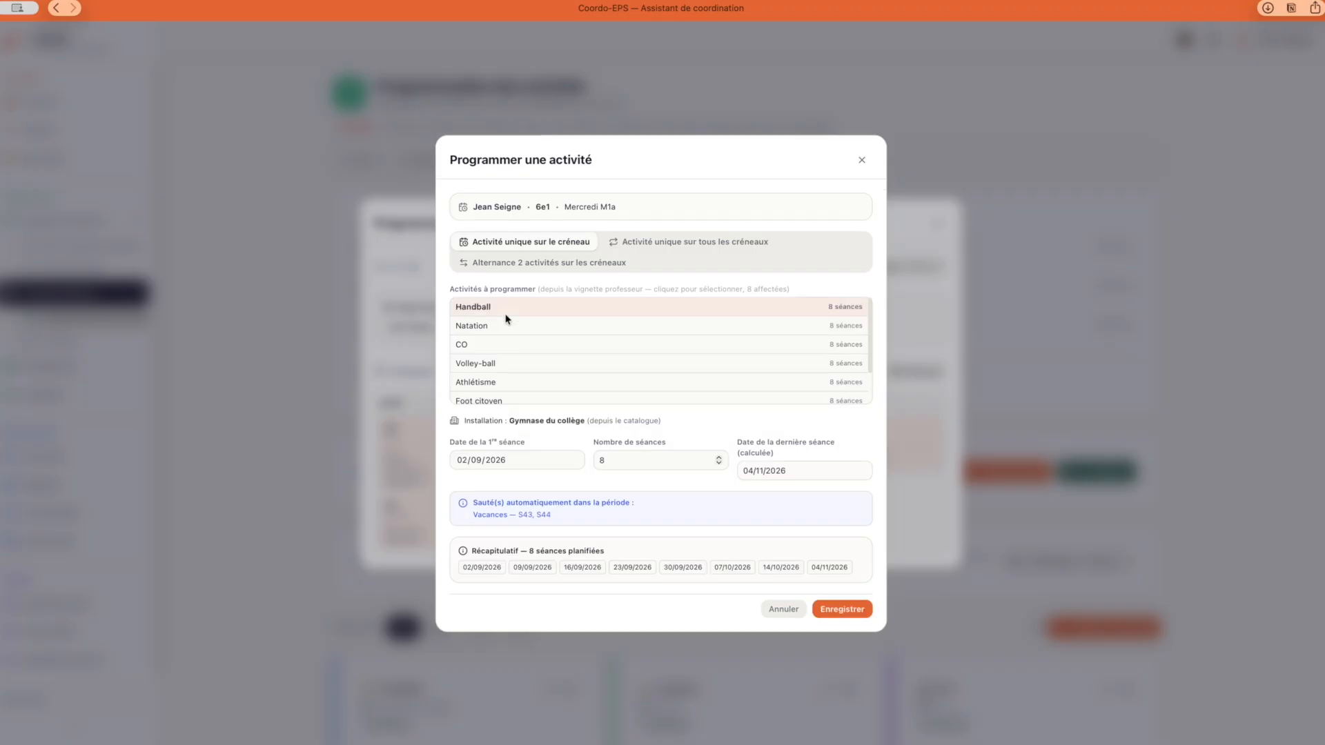
pyautogui.click(845, 610)
# - Schedule 8 Badminton sessions for class 6e1 on the Wednesday M1a slot, following the Handball sessions
pyautogui.click(642, 442)
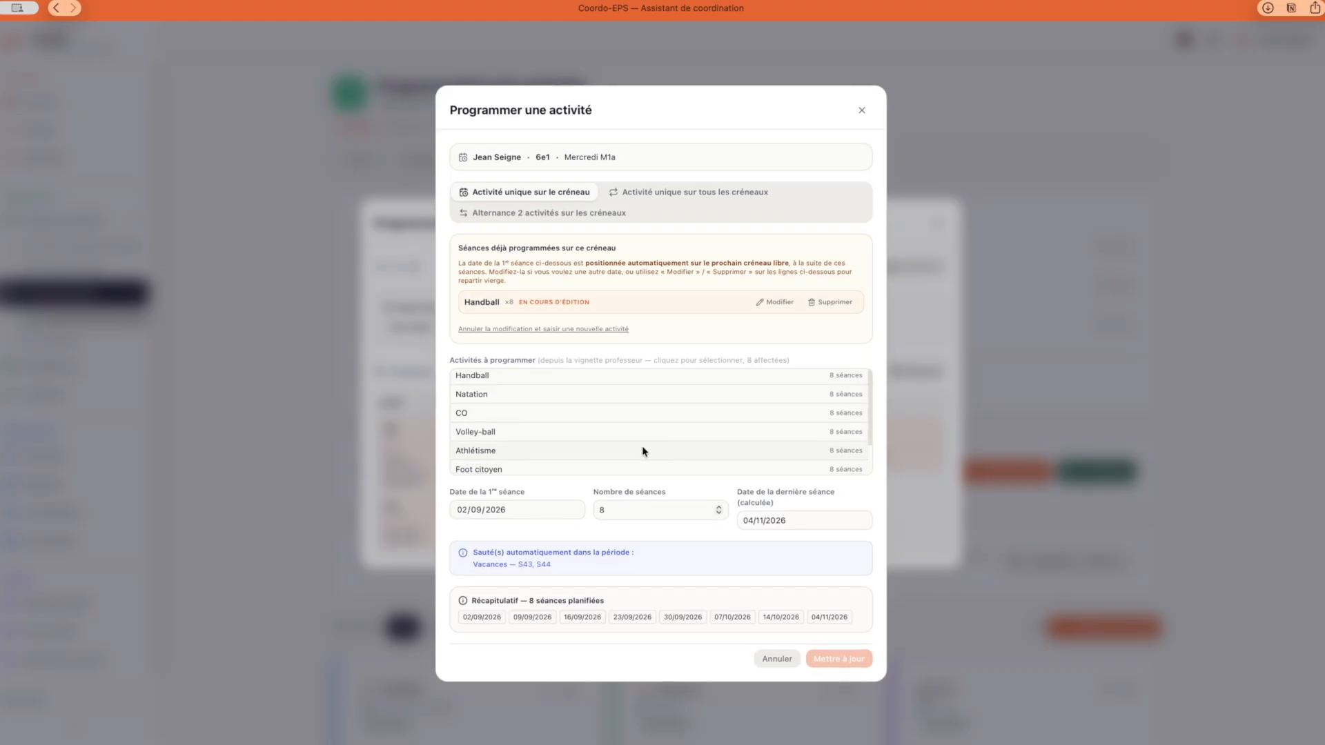
pyautogui.scroll(-3, 645, 449)
pyautogui.click(522, 445)
pyautogui.click(842, 665)
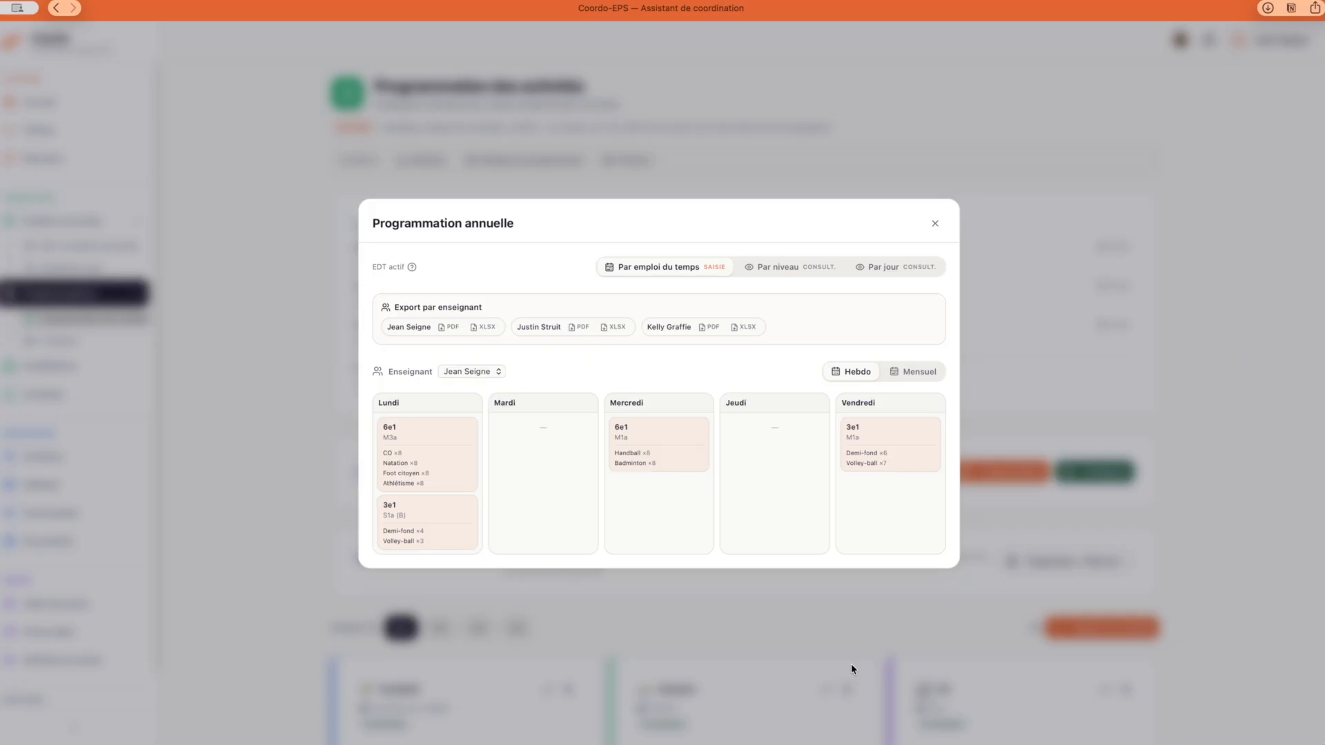
# - Schedule 8 Danse sessions for class 6e1 on the Wednesday M1a slot, with the first session on 27/01/2027
pyautogui.click(630, 461)
pyautogui.click(540, 438)
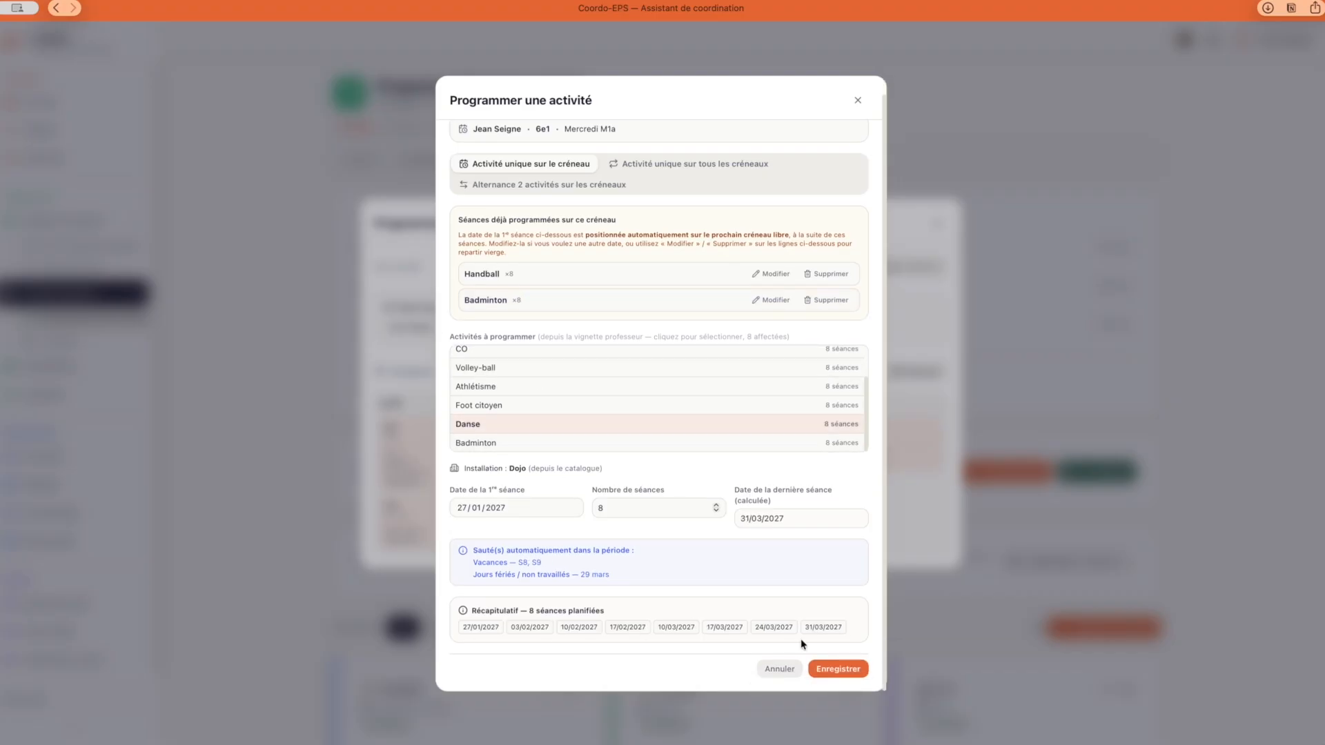
pyautogui.click(841, 680)
# - Schedule 8 Volley-ball sessions for class 6e1 on the Wednesday M1a slot, with the first session on 07/04/2027
pyautogui.click(628, 476)
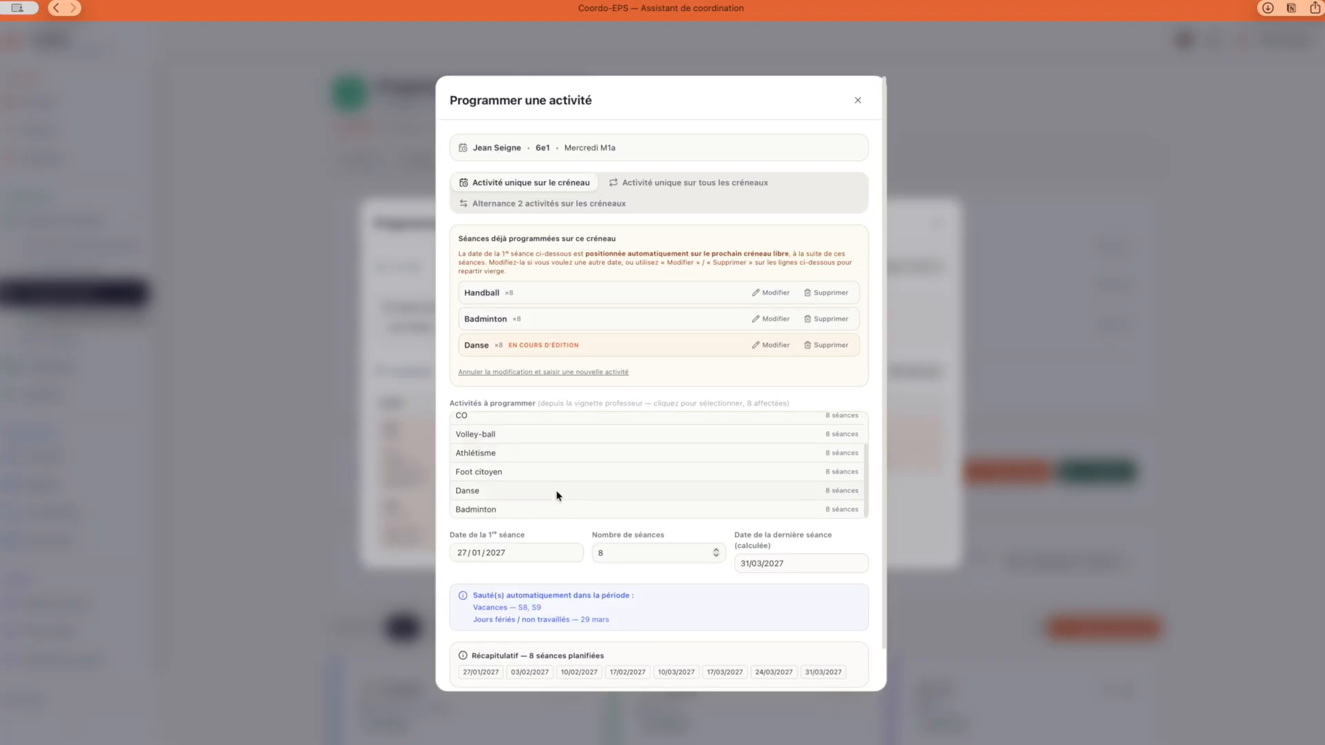
pyautogui.click(491, 433)
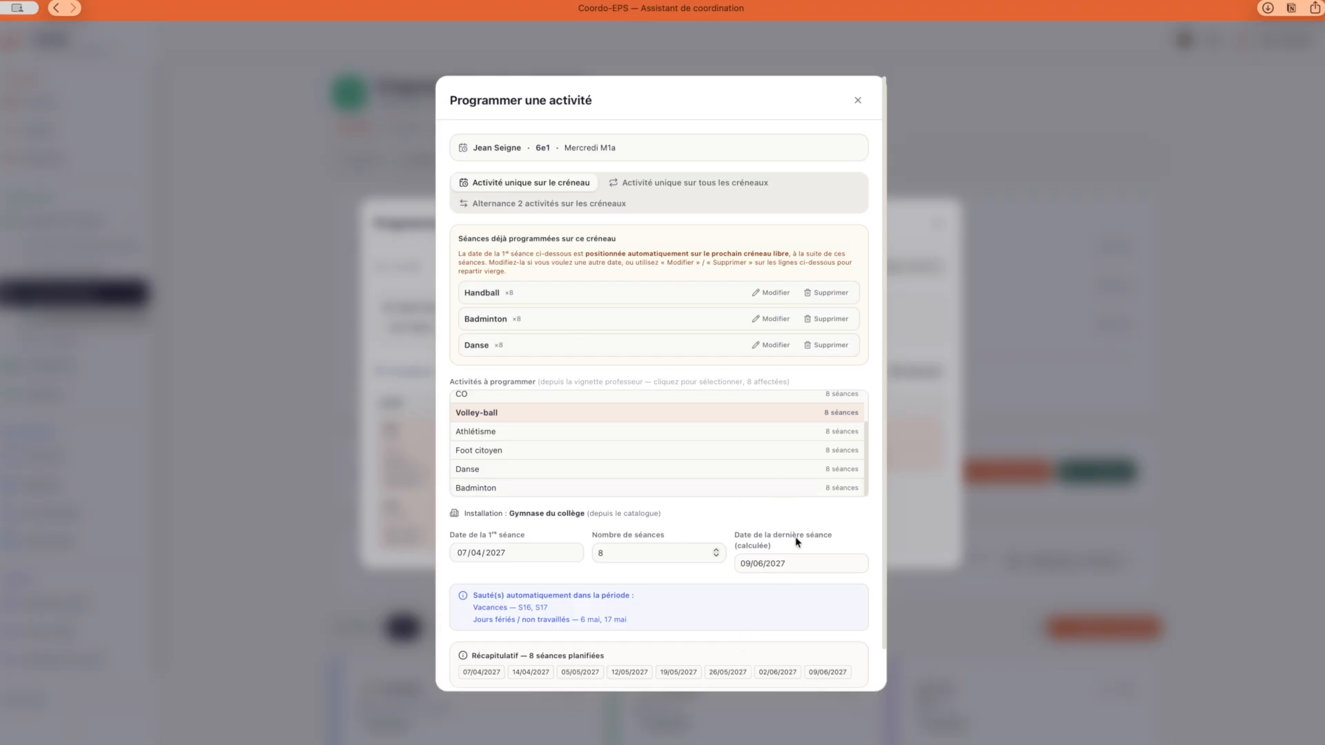
pyautogui.scroll(-1, 795, 536)
pyautogui.click(847, 671)
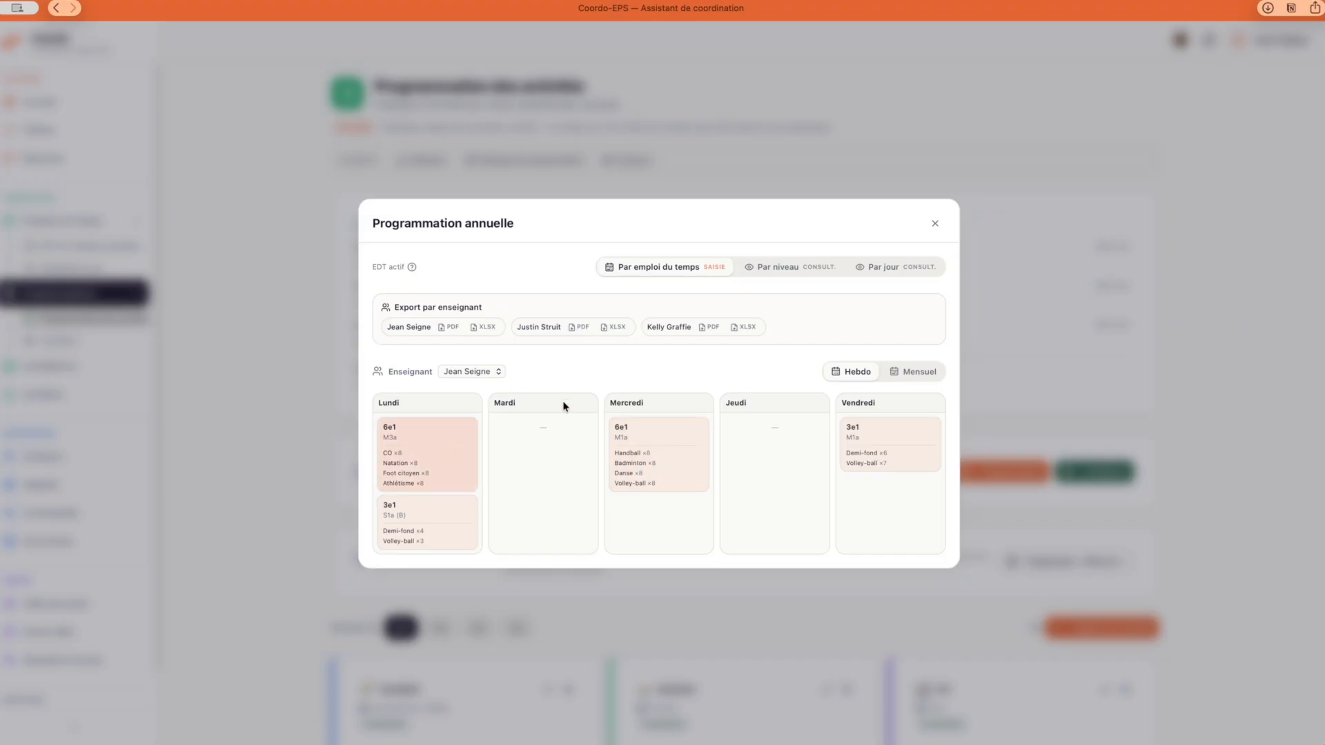
# - Show class 6e3's teacher and schedule 8 Handball sessions for 6e3 on the Monday M1a slot, with the first session on 31/08/2026
pyautogui.click(471, 372)
pyautogui.click(466, 385)
pyautogui.click(472, 369)
pyautogui.click(474, 383)
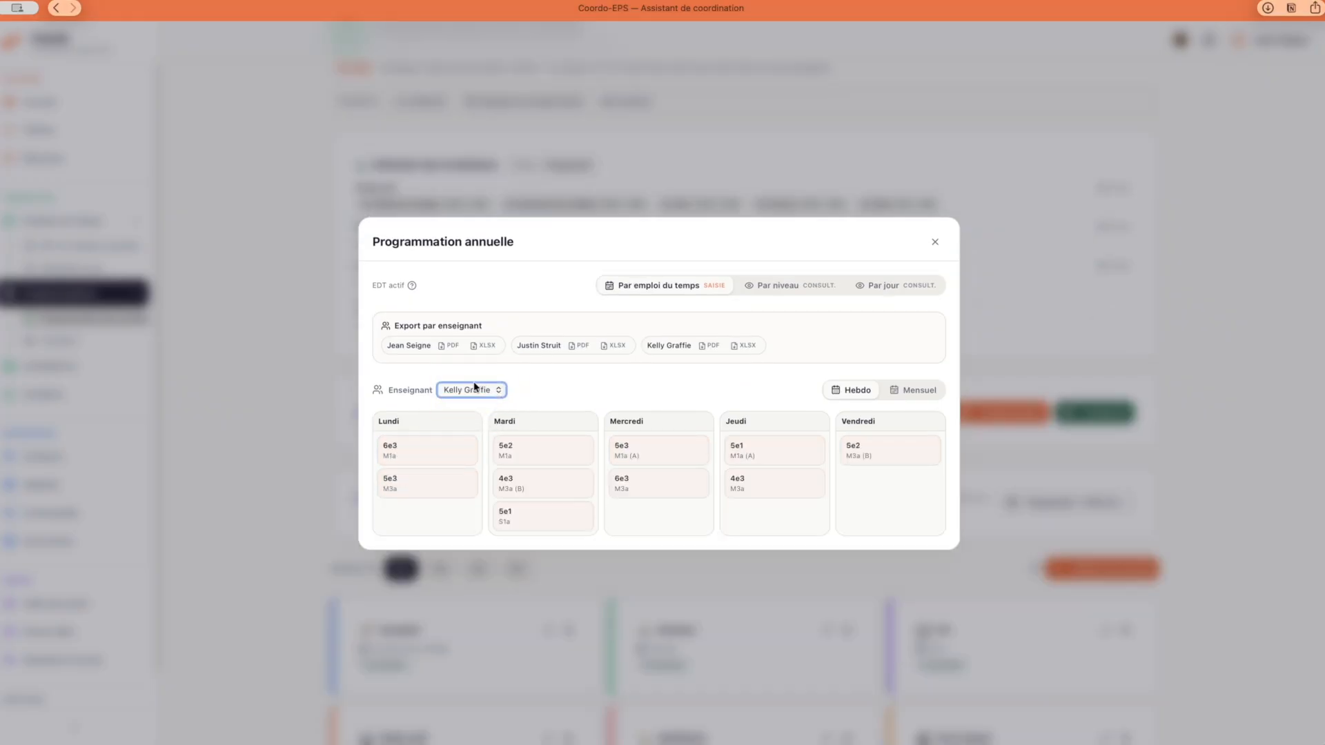
pyautogui.click(419, 456)
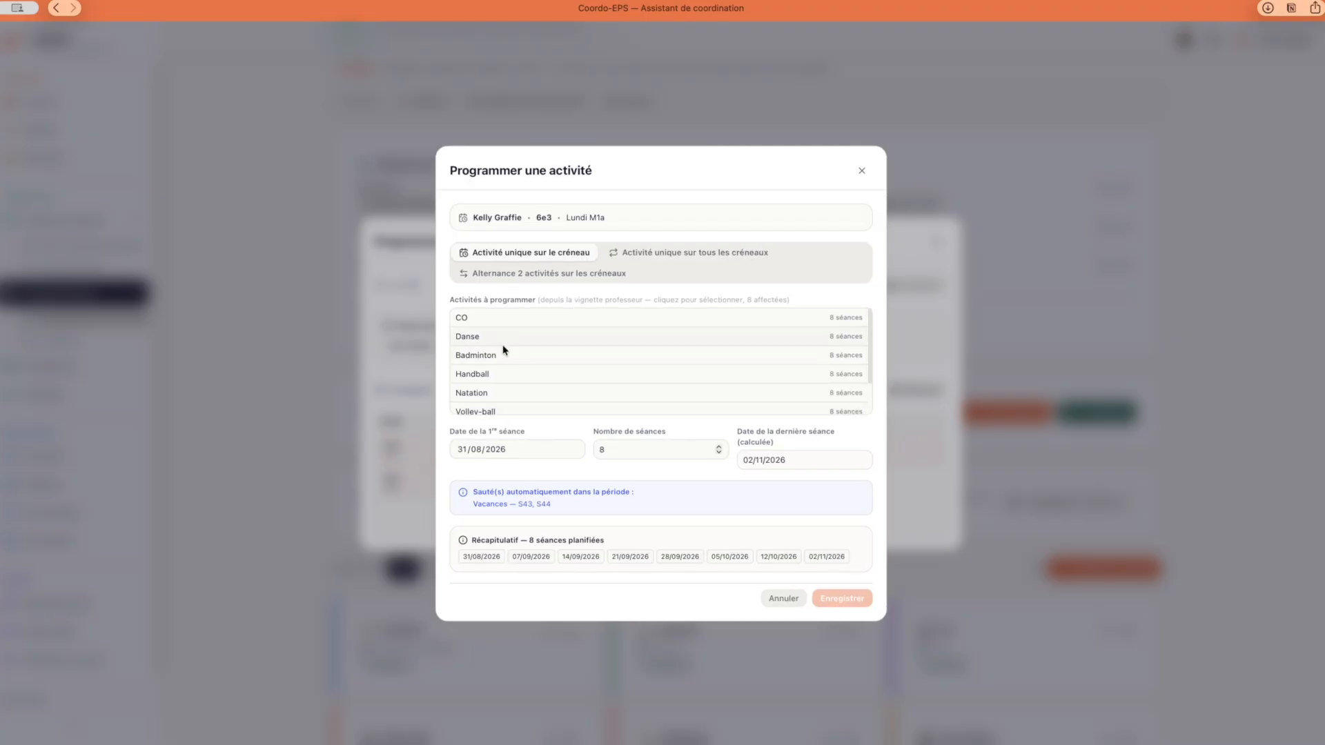
pyautogui.click(498, 375)
pyautogui.click(841, 608)
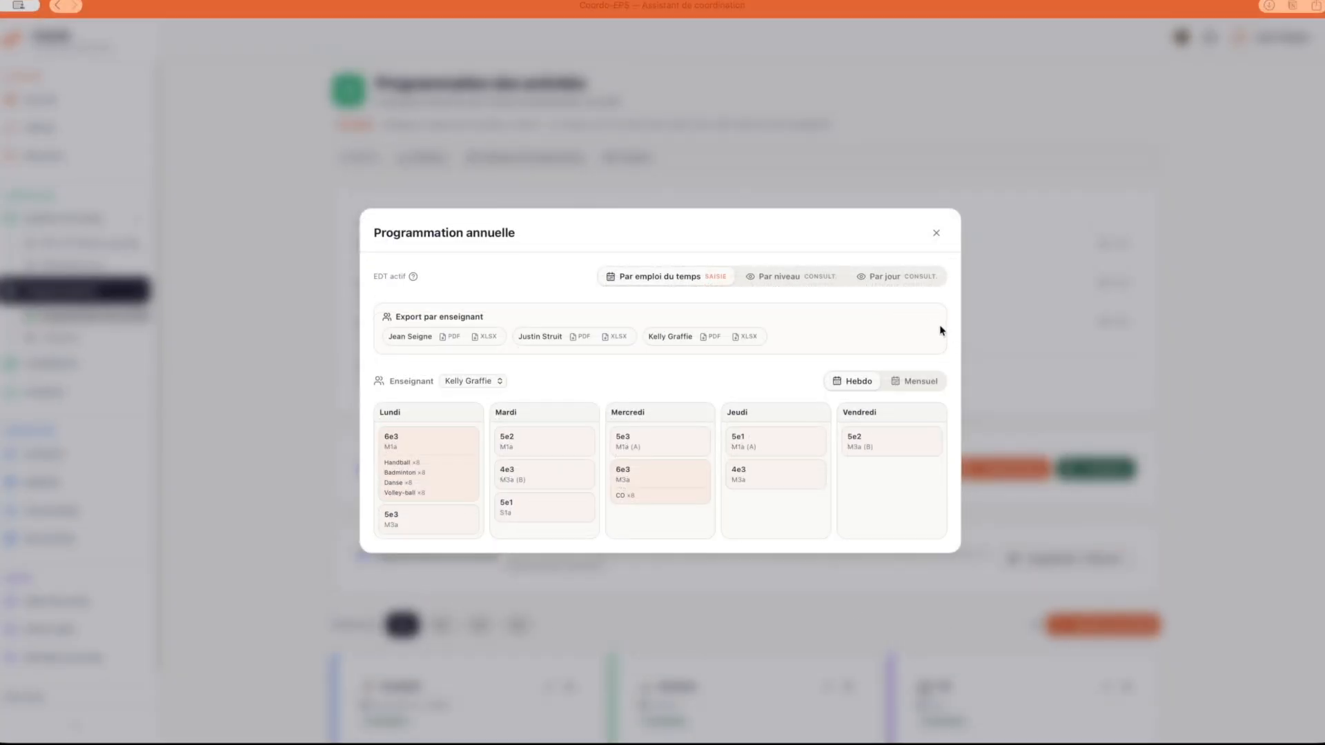
# - Try to schedule 8 Natation sessions for class 6e3 on the Wednesday M3a slot from 18/11/2026, leave without saving and close the annual programming
pyautogui.click(640, 496)
pyautogui.click(640, 497)
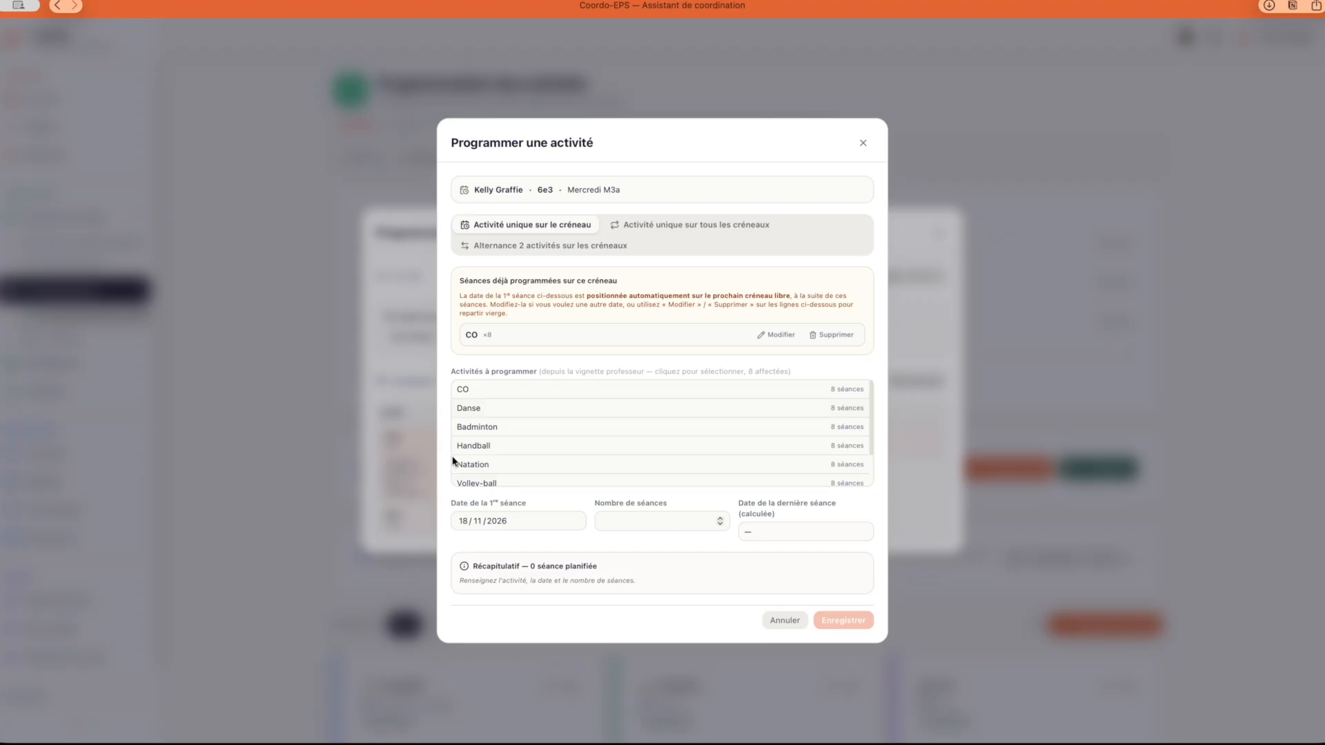
pyautogui.click(479, 467)
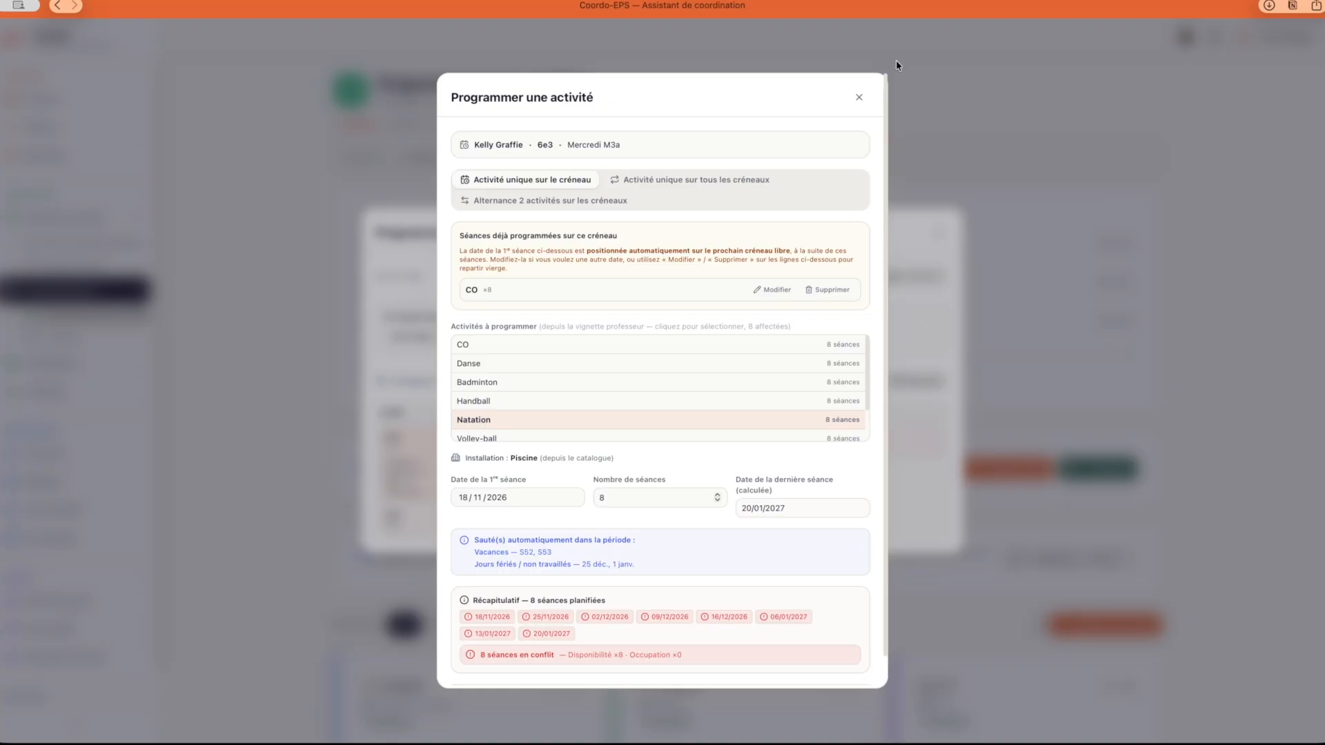
pyautogui.click(991, 131)
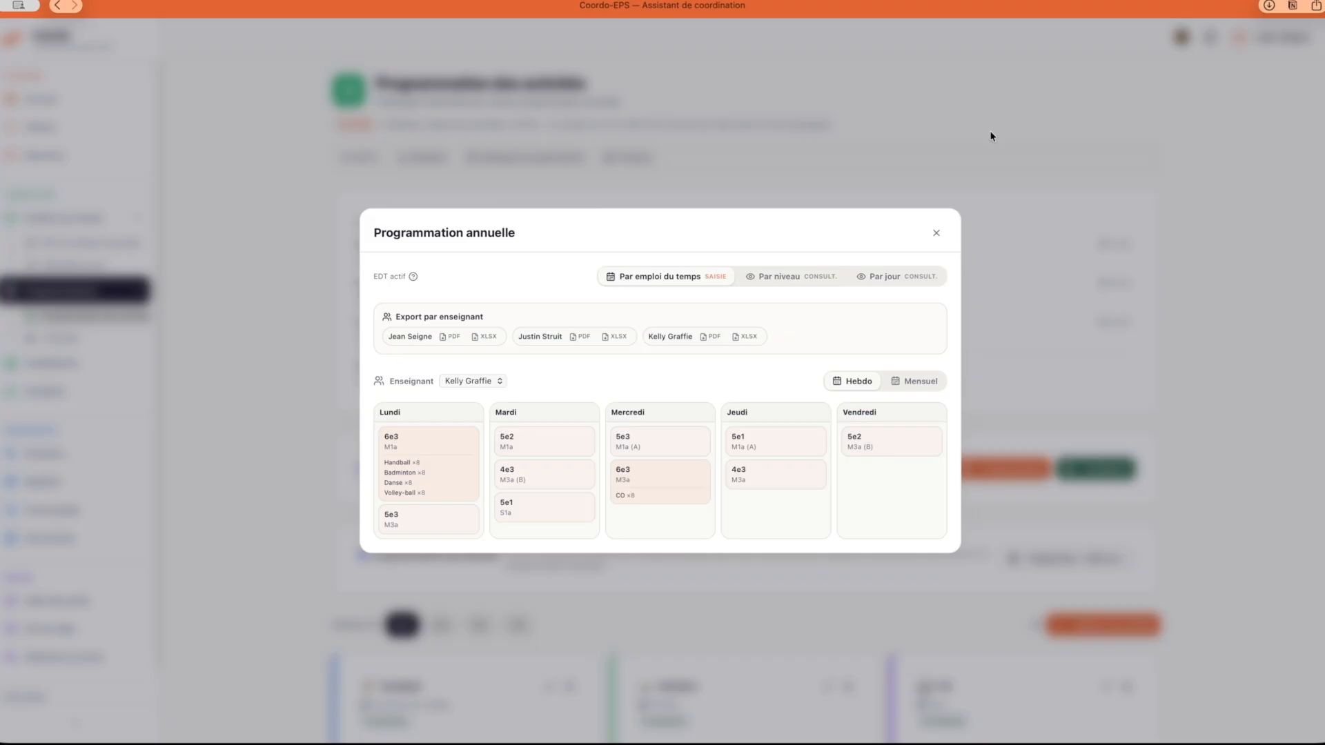
pyautogui.click(502, 152)
# - Make the Piscine installation available on Wednesday mornings and save it
pyautogui.click(76, 361)
pyautogui.scroll(-6, 820, 528)
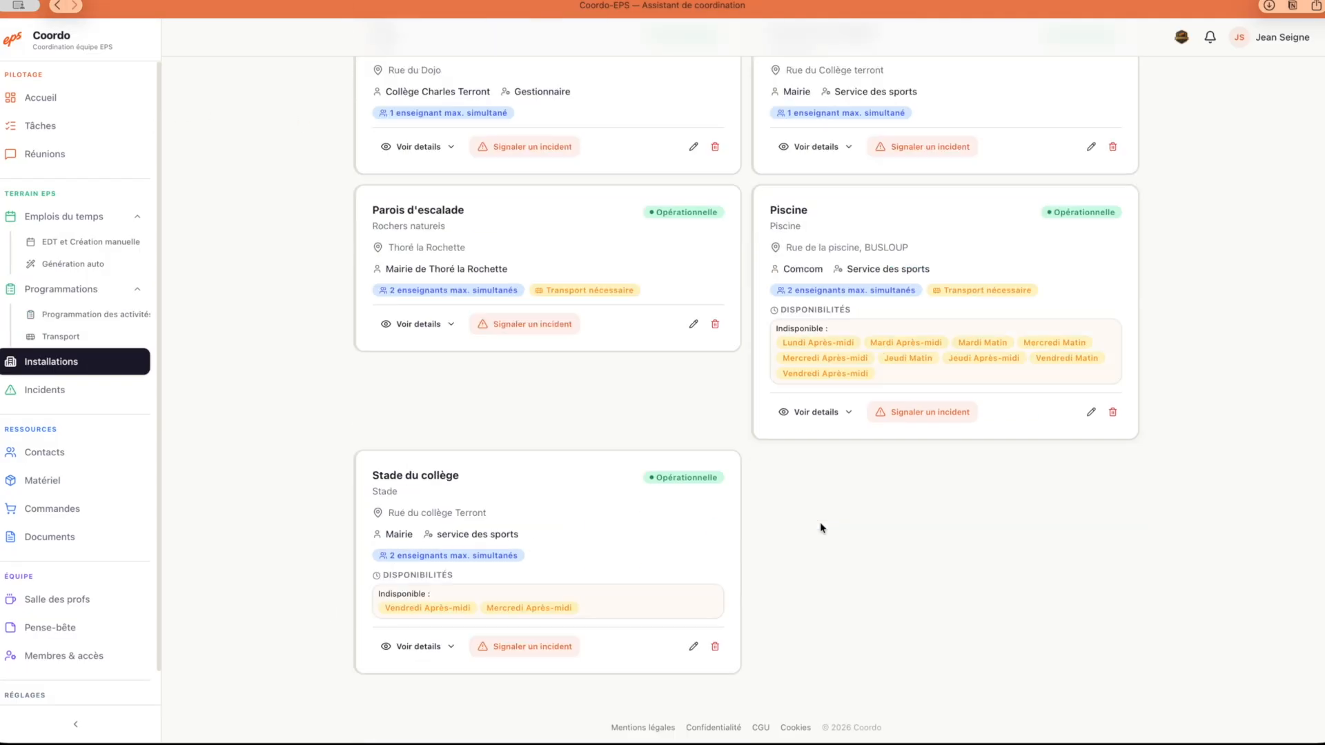
pyautogui.click(1091, 412)
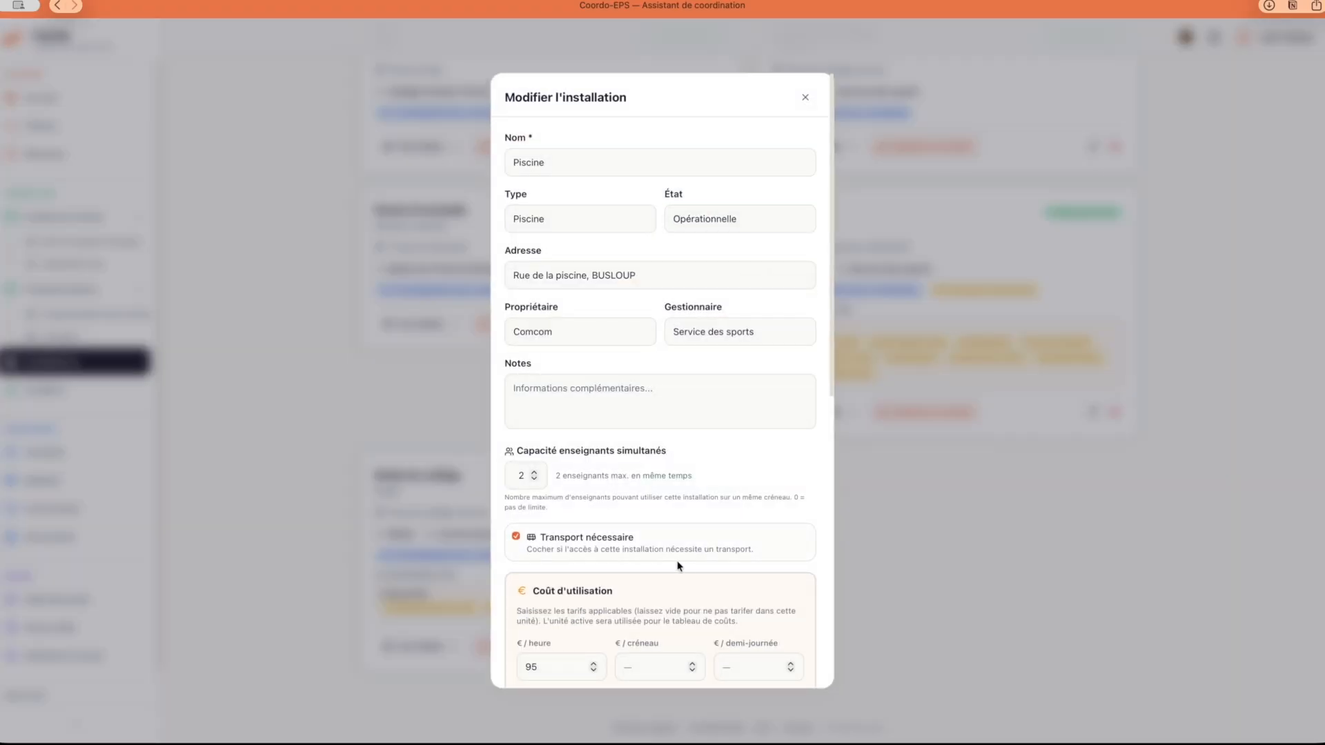
pyautogui.scroll(-10, 674, 559)
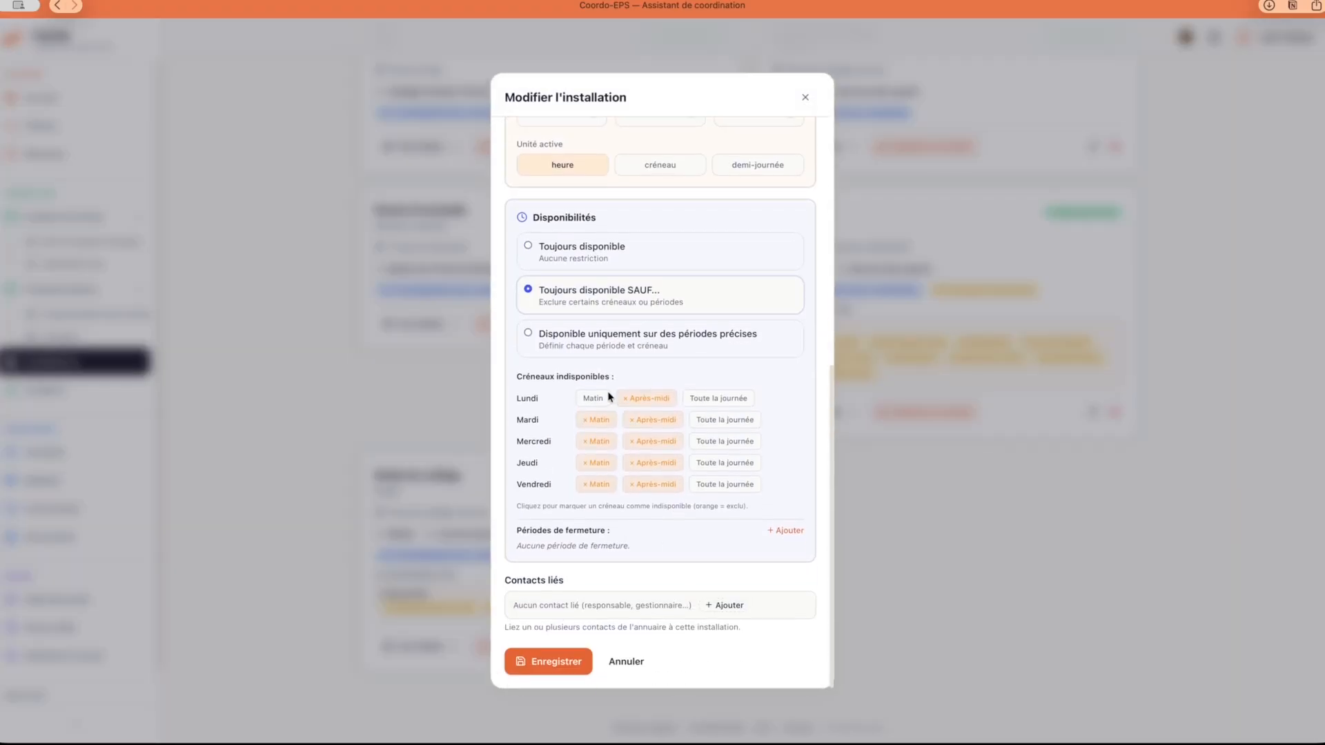
pyautogui.click(590, 442)
pyautogui.click(571, 664)
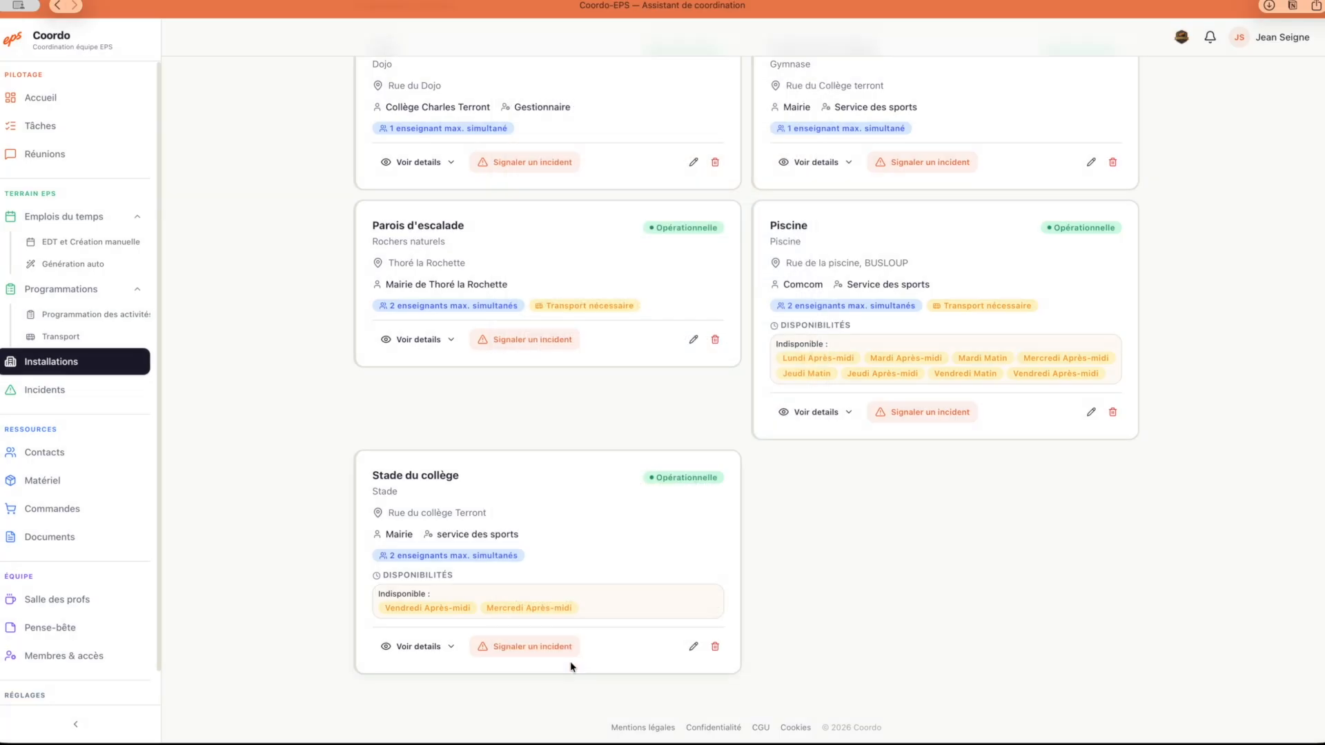
# - Reopen the annual programming for 6e3's teacher and schedule 8 Natation sessions for 6e3 on the Wednesday M3a slot, with the first on 18/11/2026
pyautogui.click(100, 315)
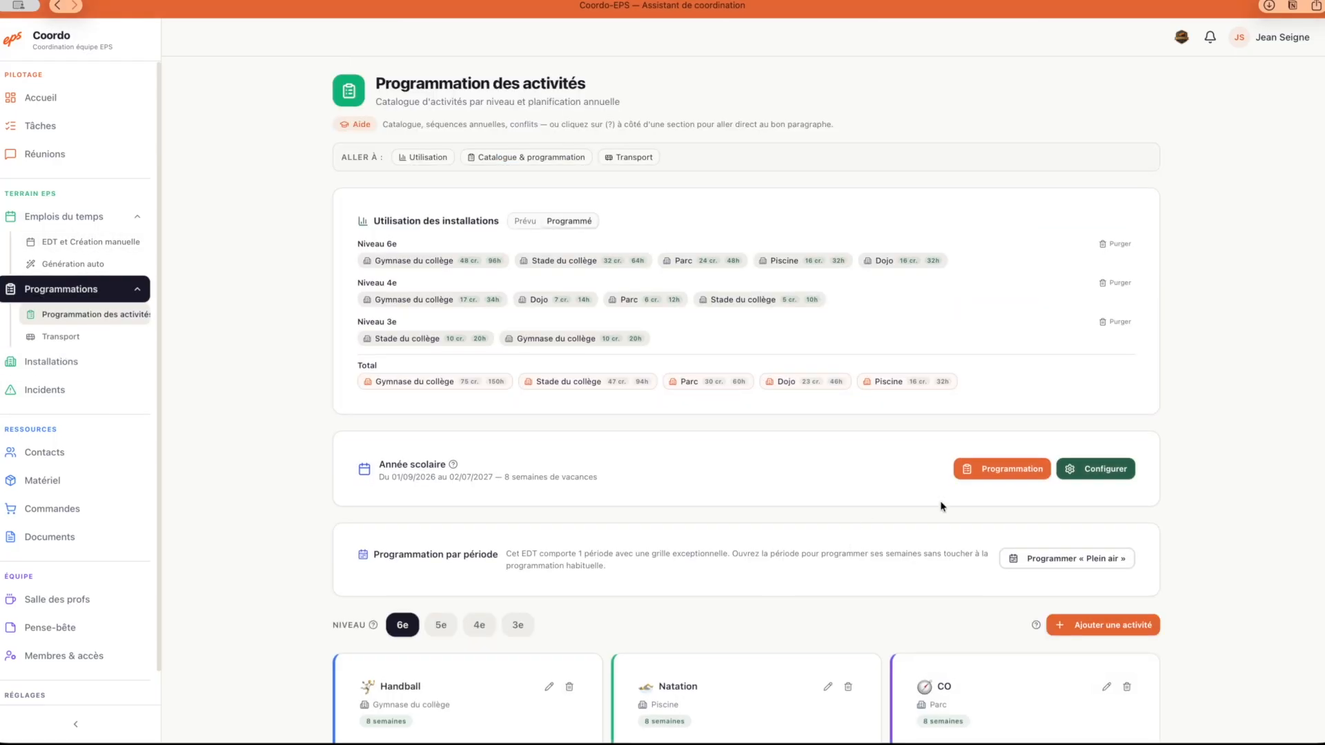
pyautogui.click(1007, 467)
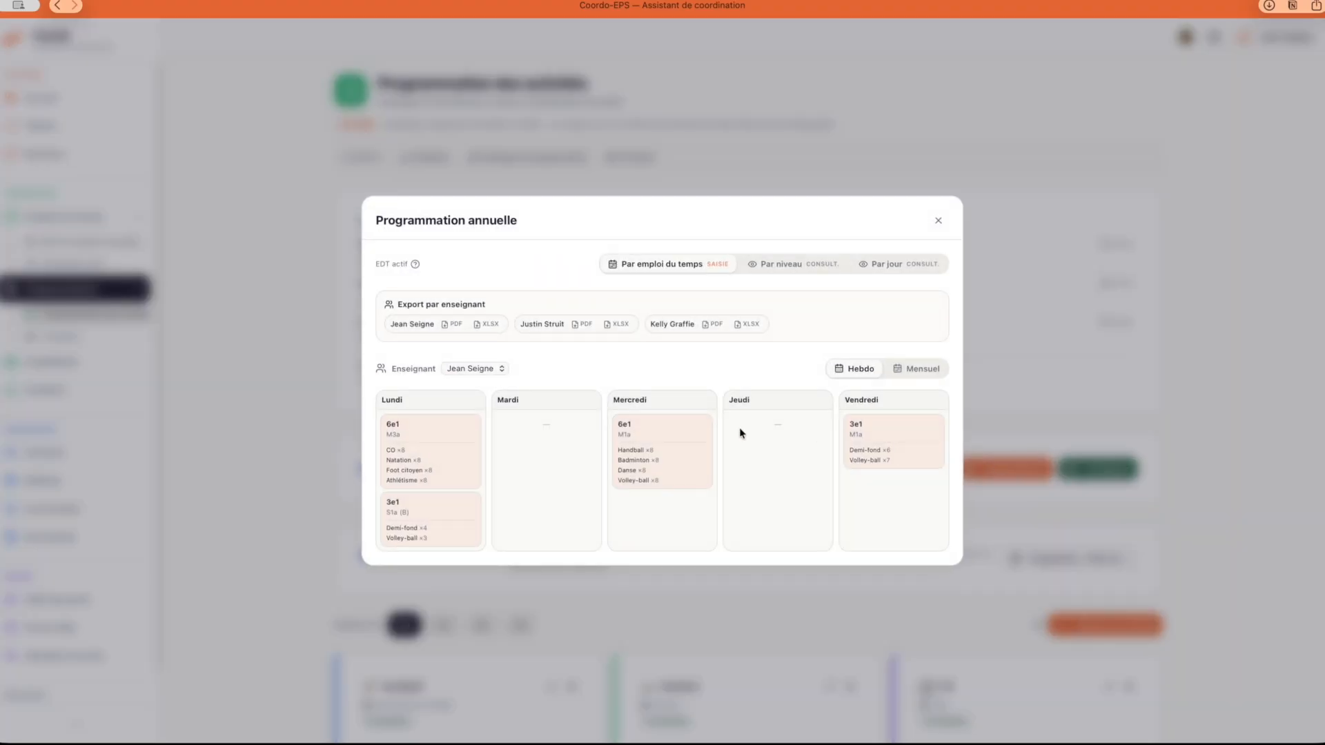
pyautogui.click(472, 369)
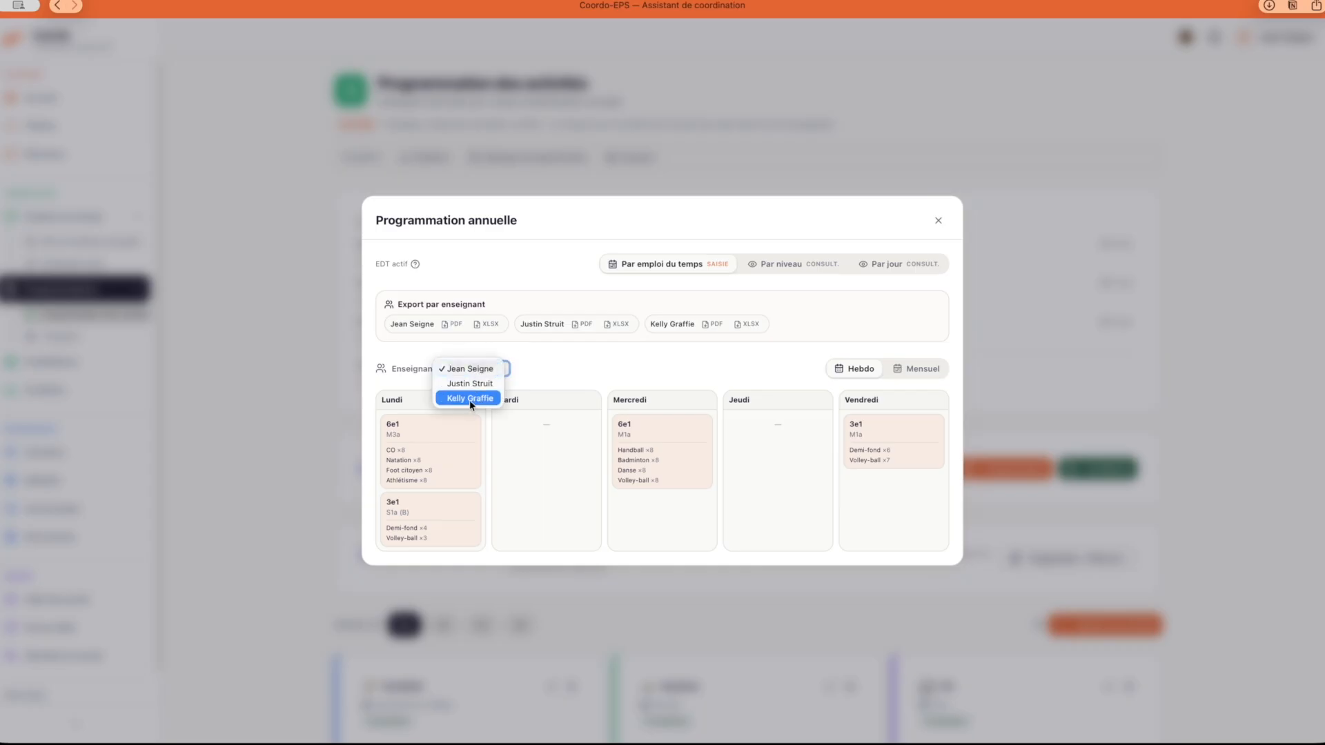
pyautogui.click(469, 398)
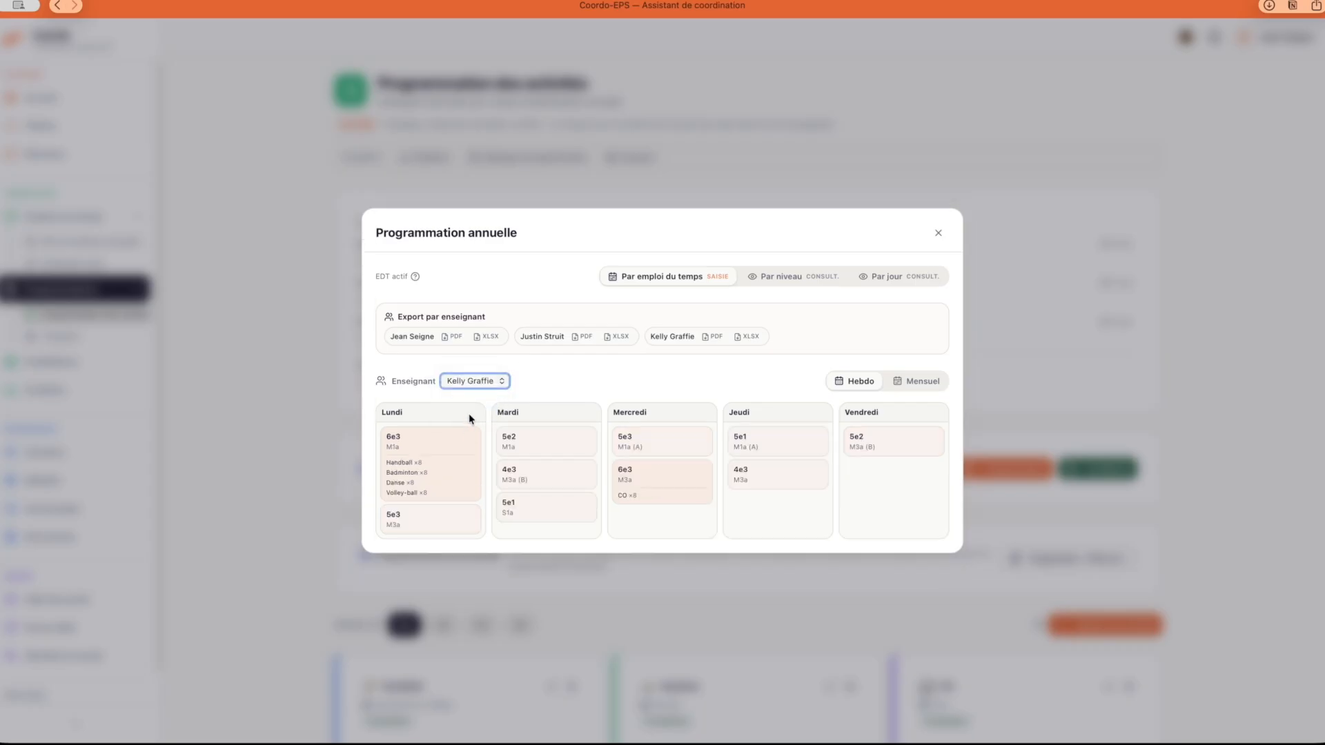
pyautogui.click(633, 497)
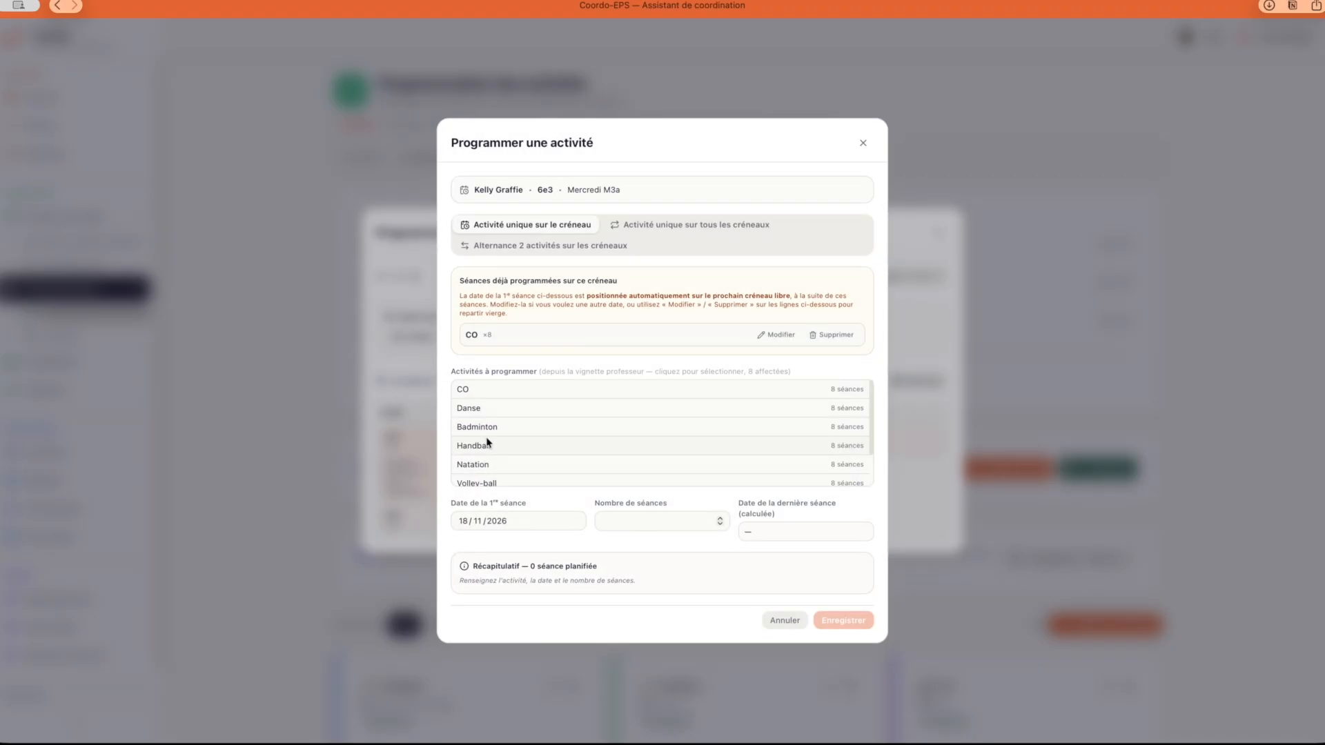
pyautogui.scroll(-2, 597, 450)
pyautogui.click(517, 426)
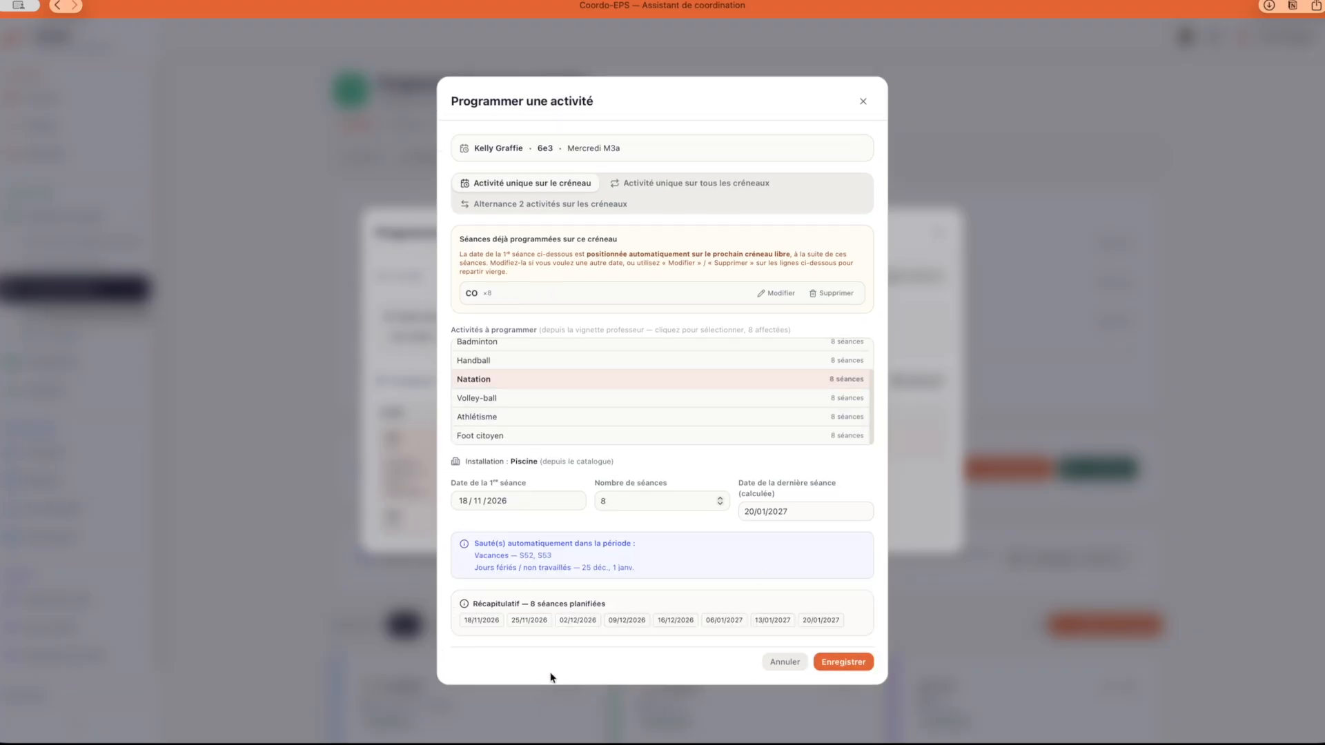
pyautogui.click(861, 663)
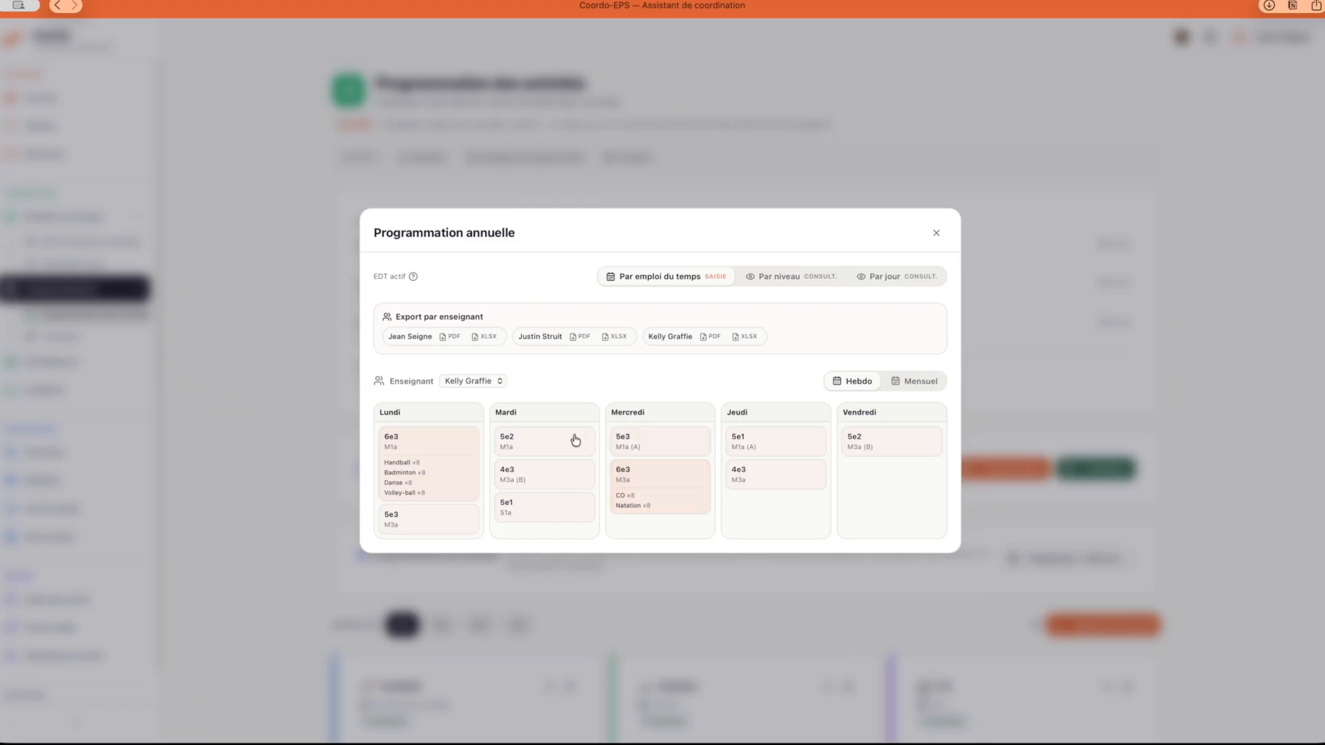
# - Schedule 8 Foot citoyen sessions for class 6e3 on the Wednesday M3a slot, with the first session on 27/01/2027
pyautogui.click(659, 509)
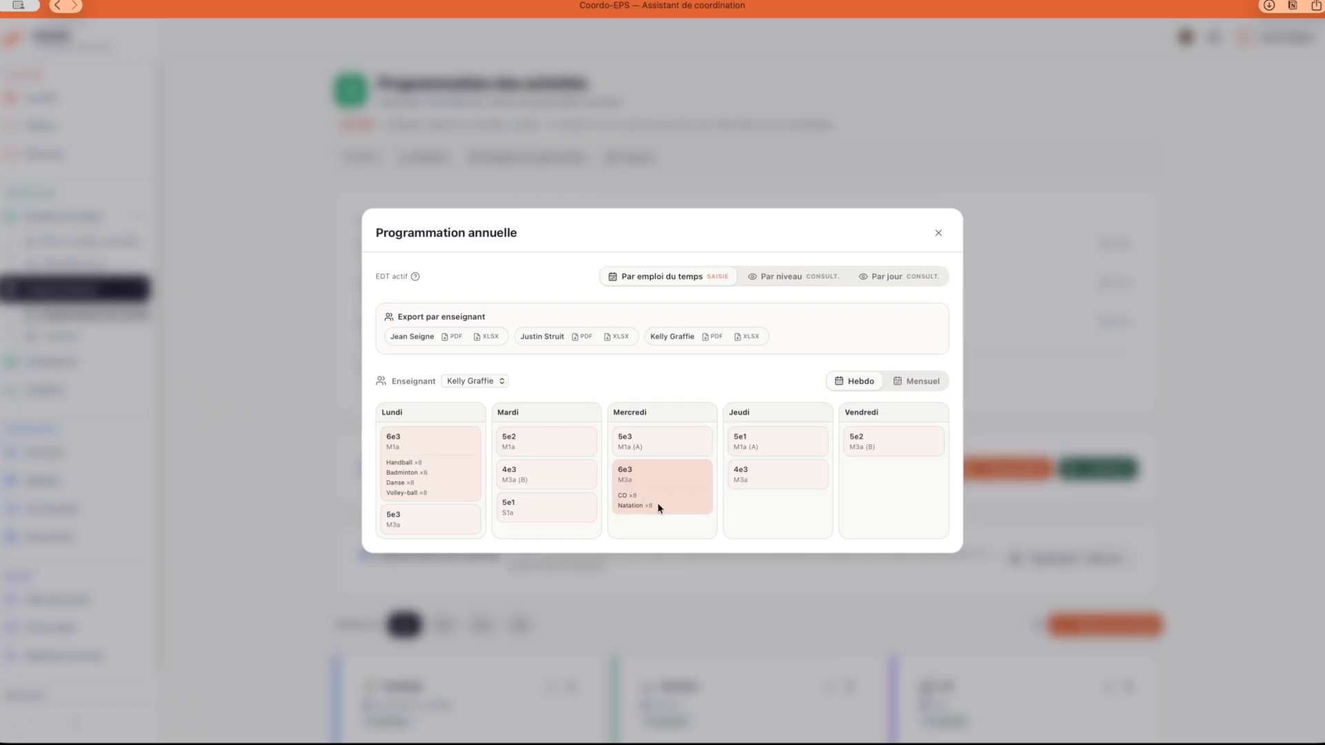
pyautogui.scroll(-2, 604, 474)
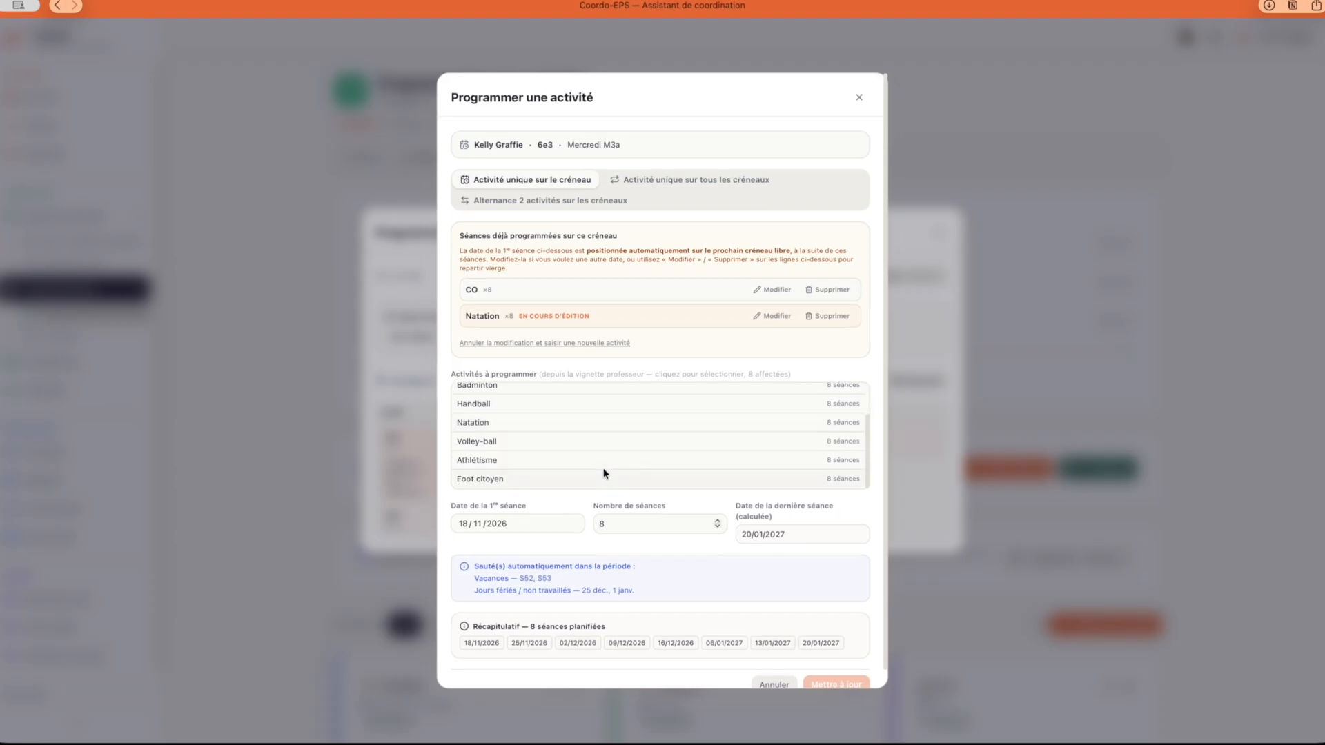
pyautogui.click(601, 478)
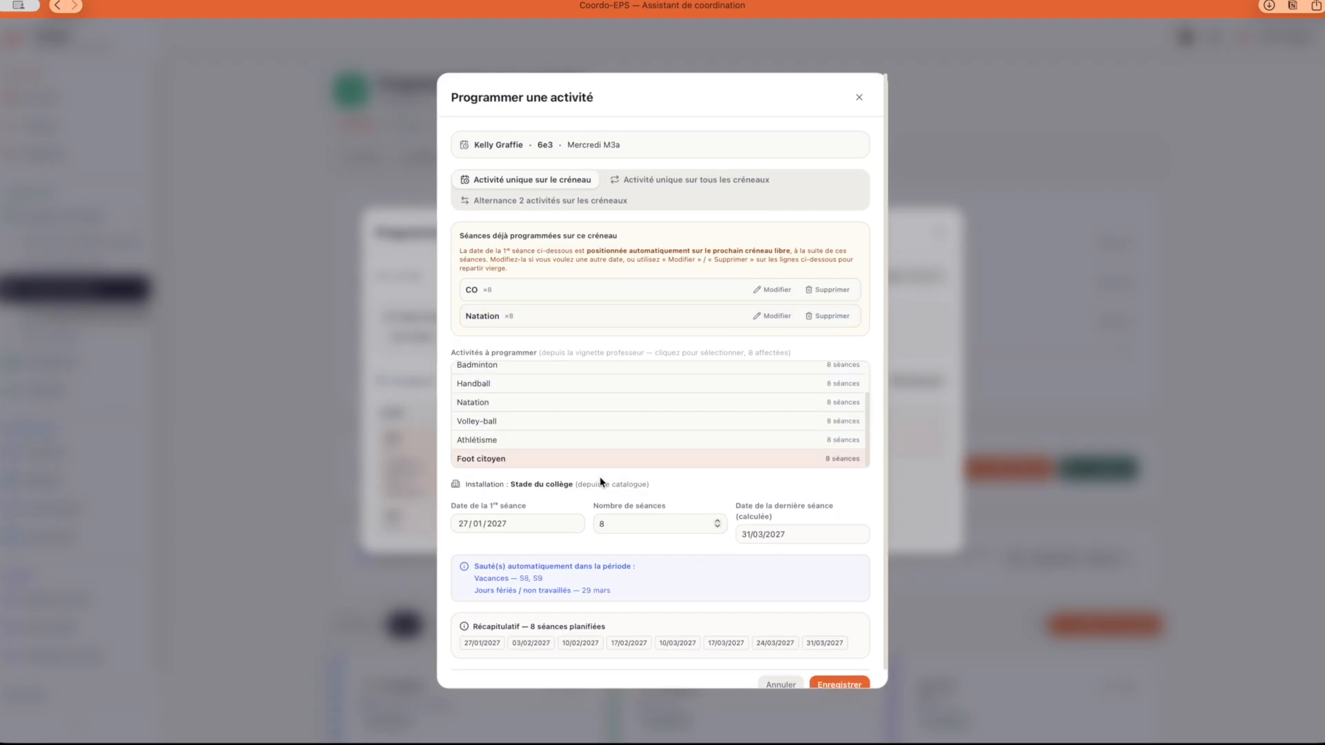
pyautogui.scroll(-1, 825, 631)
pyautogui.click(839, 669)
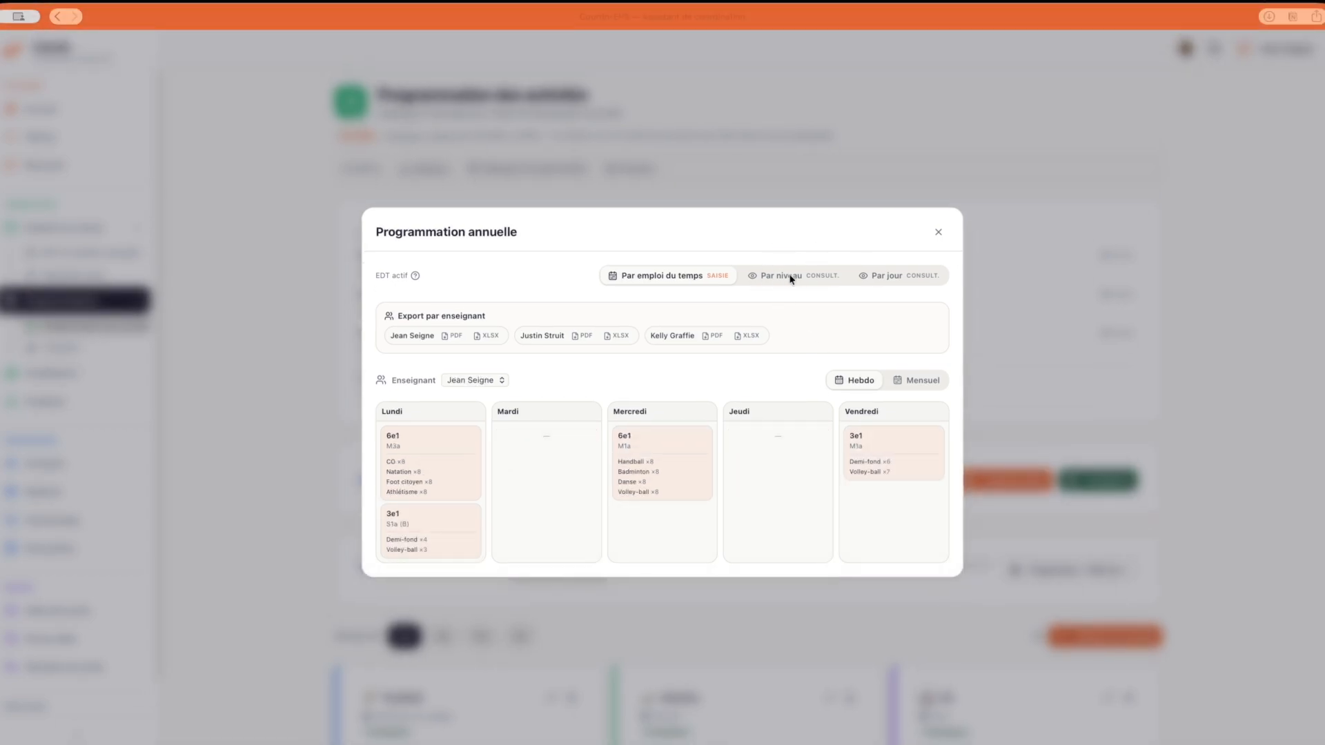
# - Review the weekly programming of the second and third teachers in the timetable view
pyautogui.click(481, 380)
pyautogui.click(473, 393)
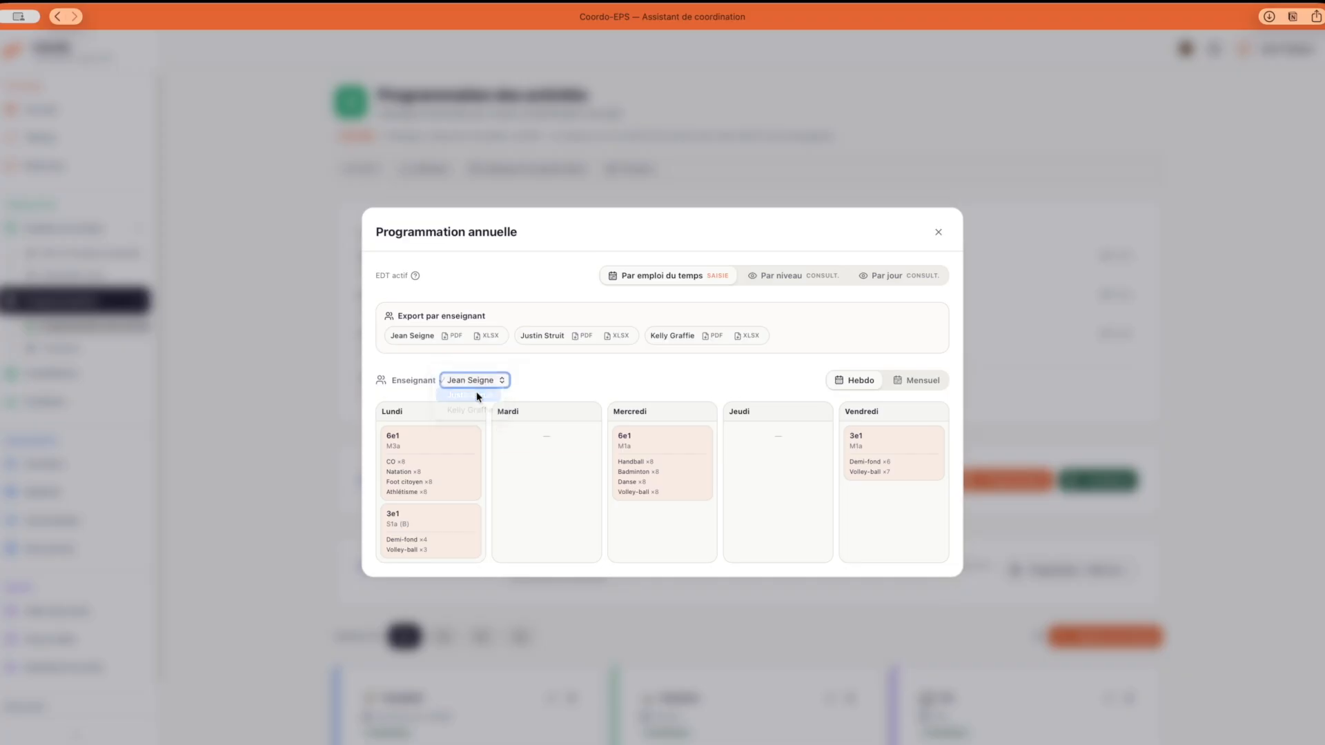
pyautogui.click(474, 381)
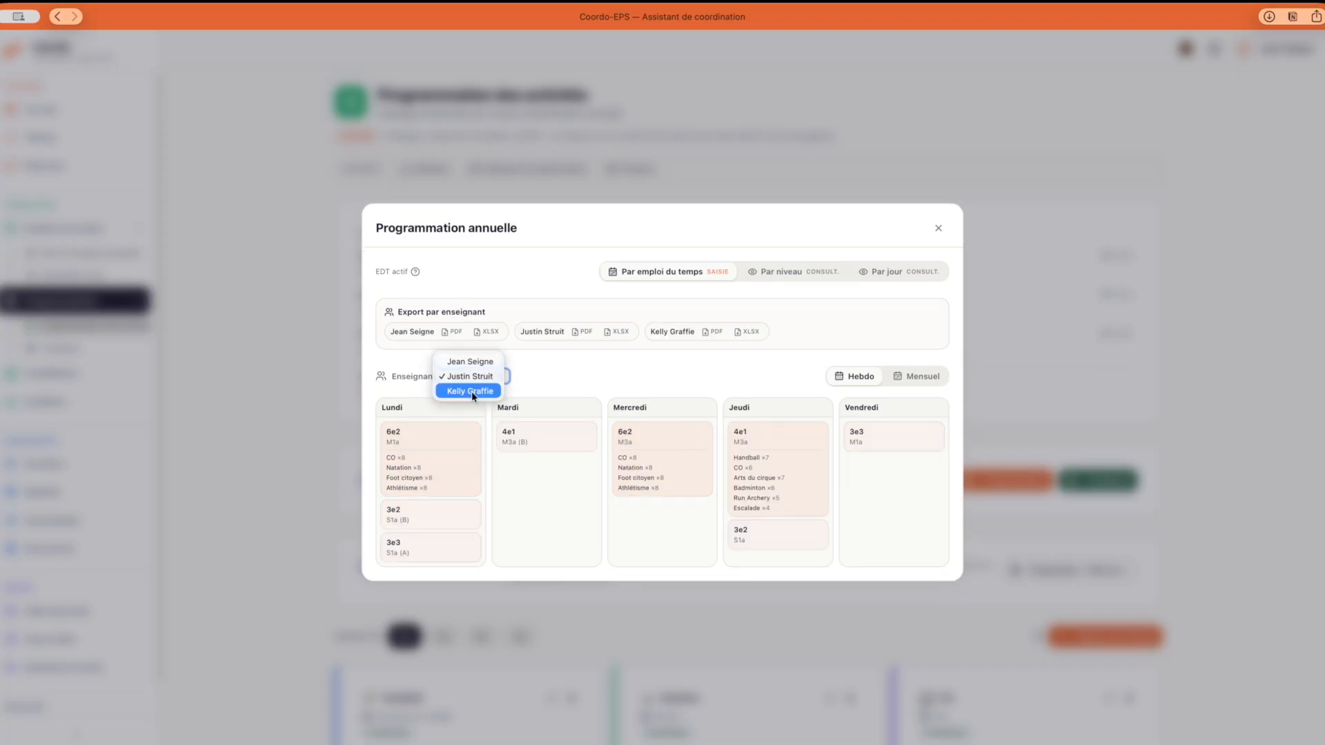
pyautogui.click(471, 391)
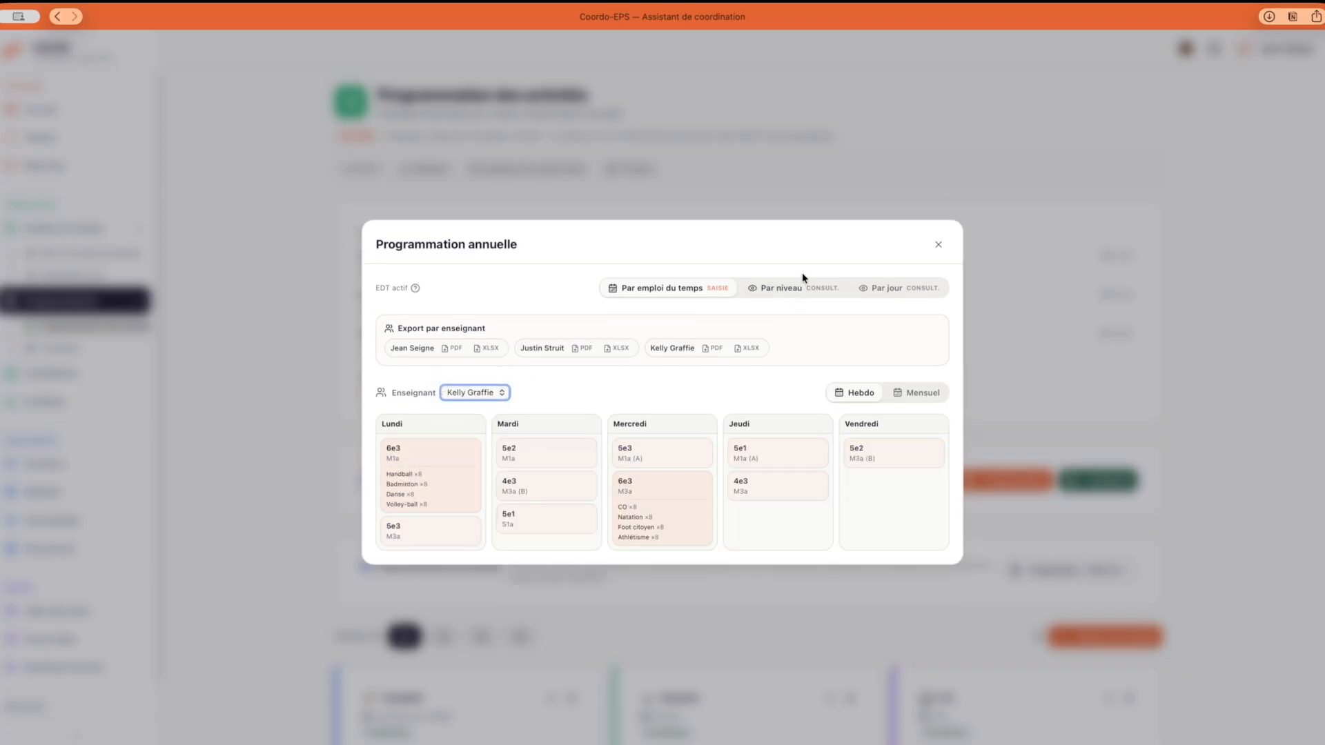
# - Show the annual programming by level and examine the Niveau 6e table across the school year's weeks
pyautogui.click(772, 287)
pyautogui.scroll(-2, 947, 345)
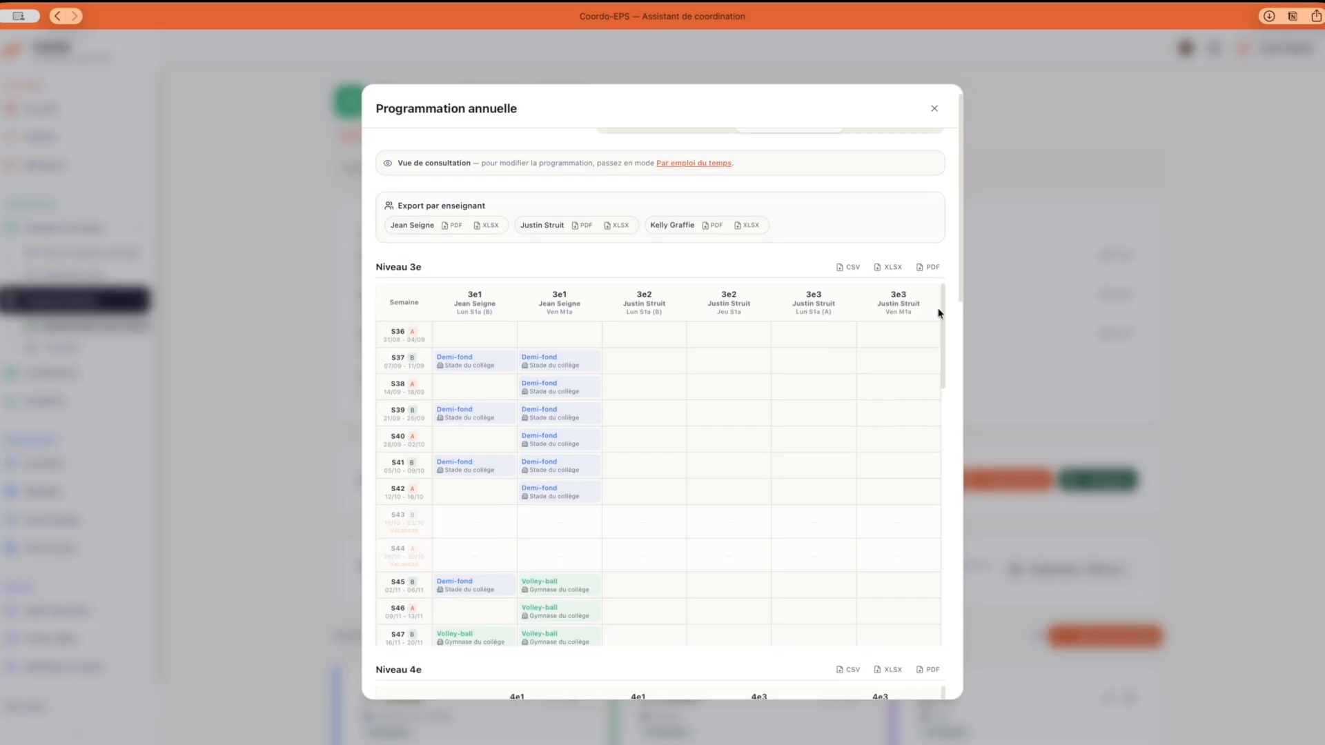
pyautogui.moveTo(960, 292); pyautogui.dragTo(950, 687)
pyautogui.scroll(-2, 875, 588)
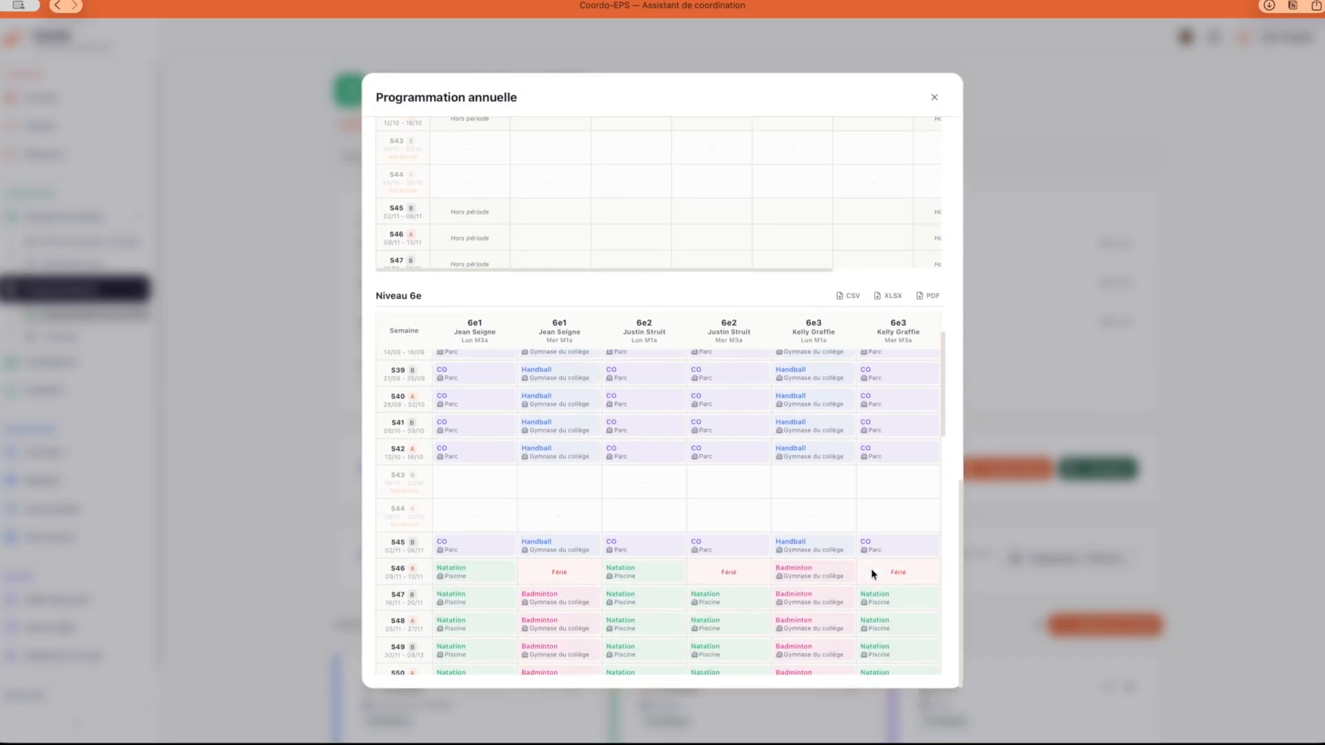
pyautogui.scroll(-10, 866, 460)
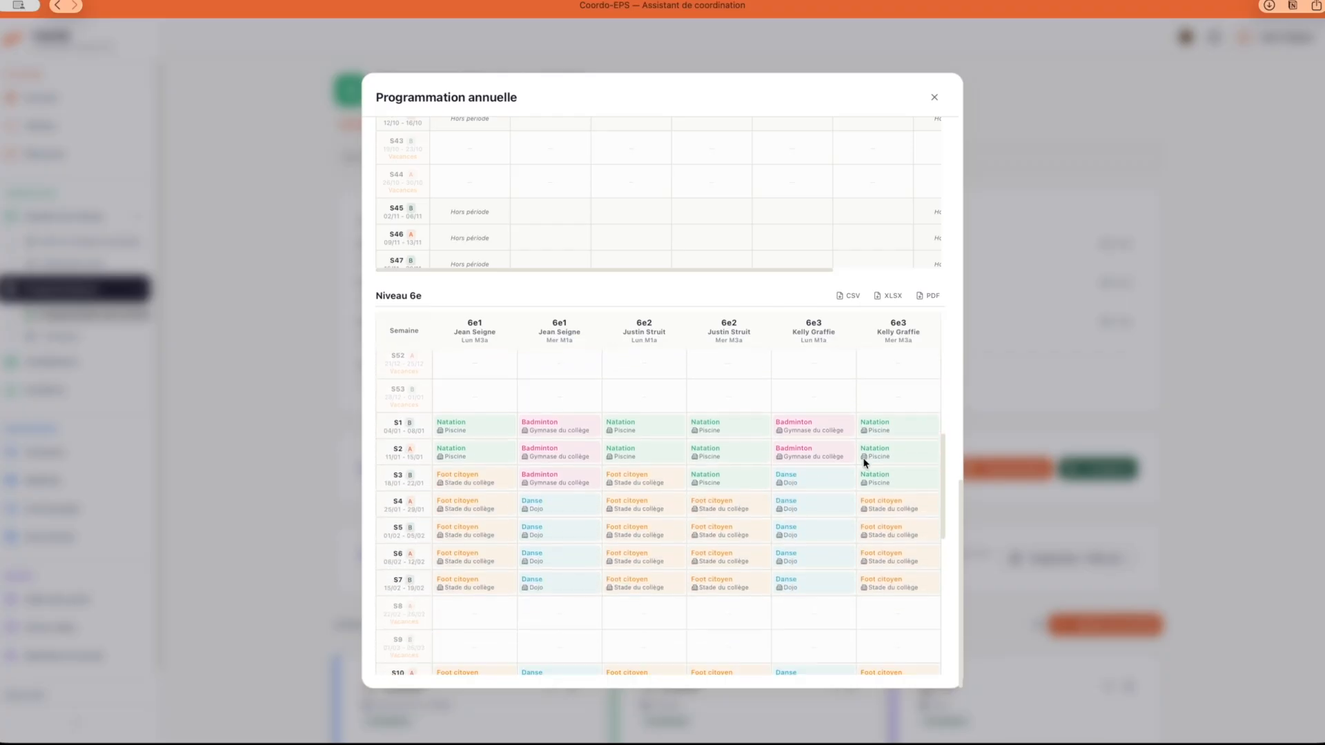
pyautogui.scroll(-4, 870, 463)
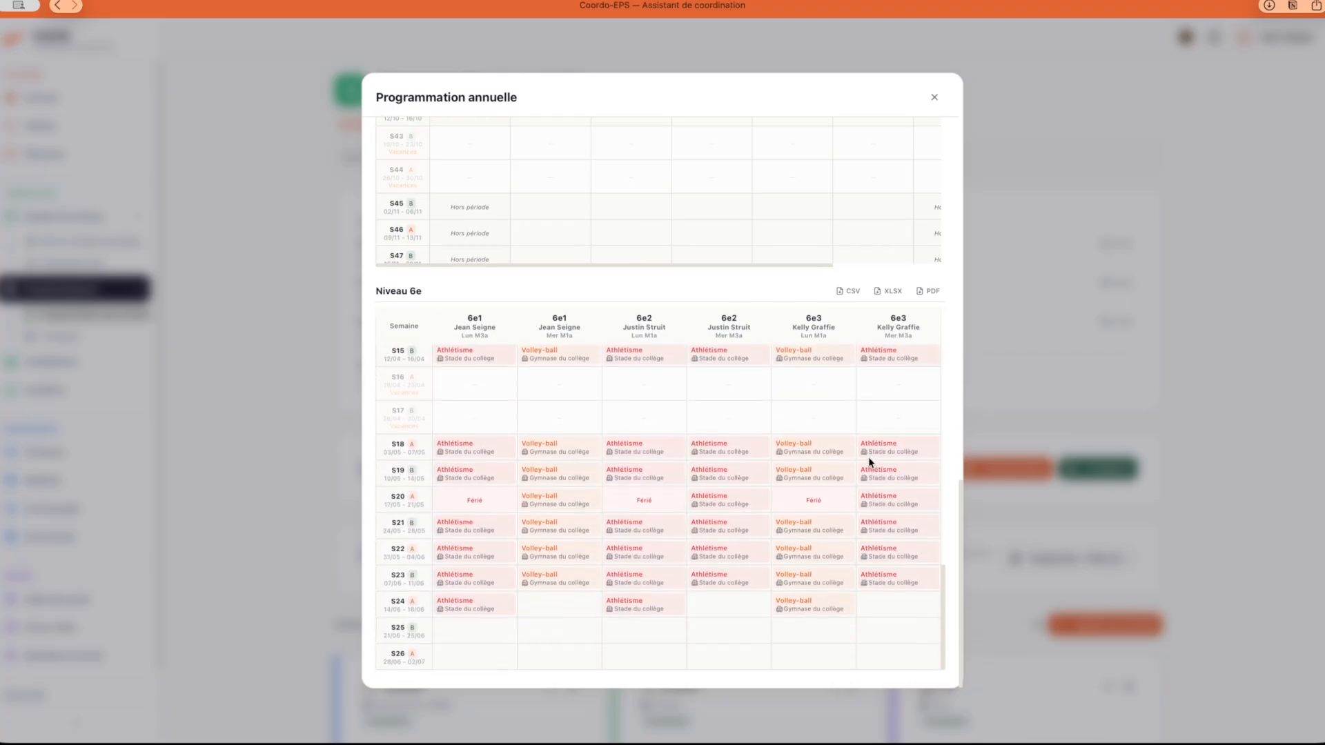
pyautogui.scroll(3, 870, 463)
pyautogui.scroll(4, 868, 458)
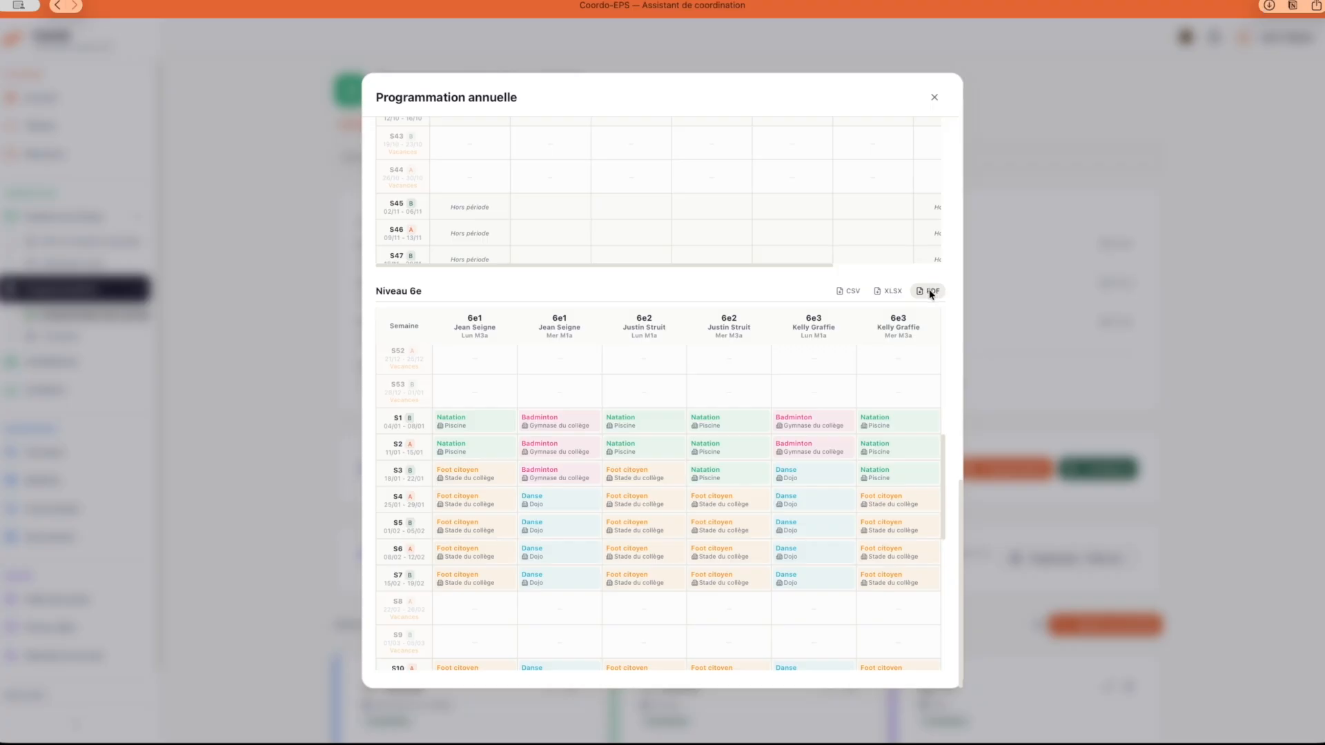
# - Export the Niveau 6e programming as PDF, open Programmation_Niveau_6e-9.pdf, review its pages and hide the page thumbnails
pyautogui.click(1268, 7)
pyautogui.doubleClick(1195, 70)
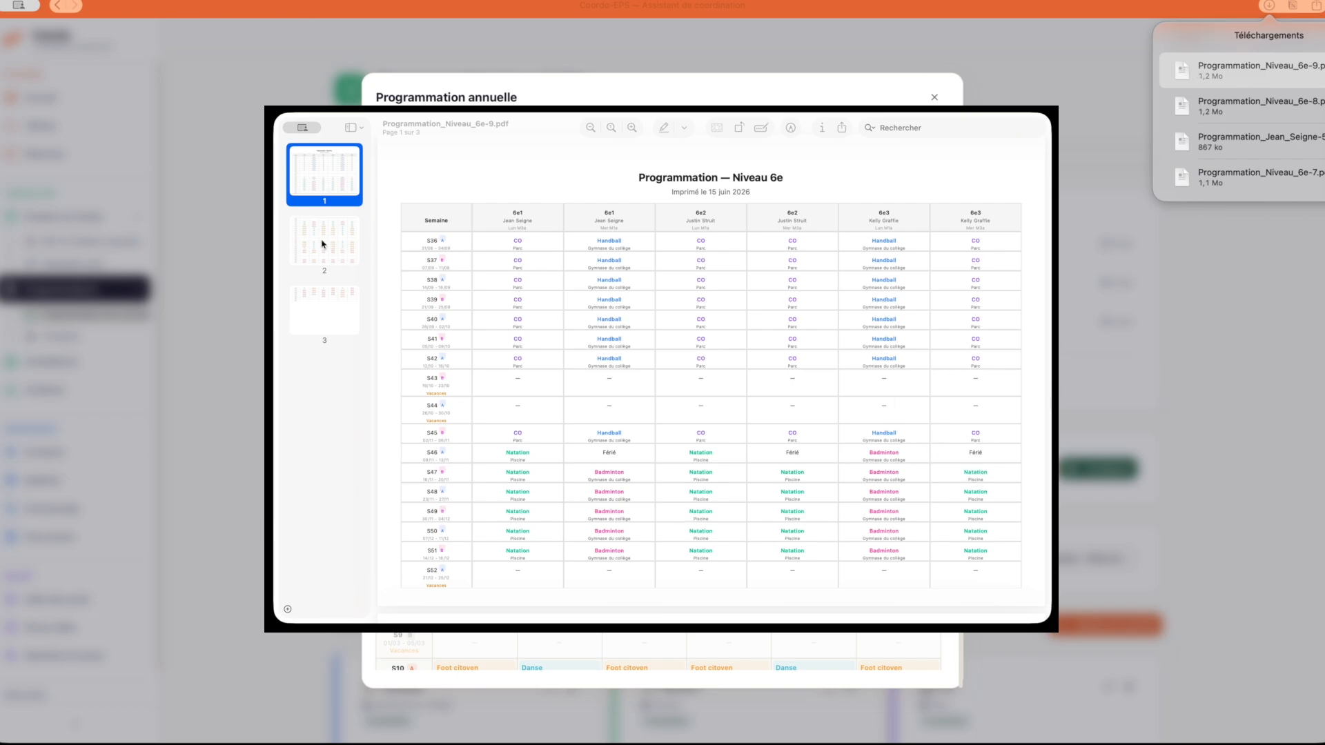
pyautogui.click(324, 244)
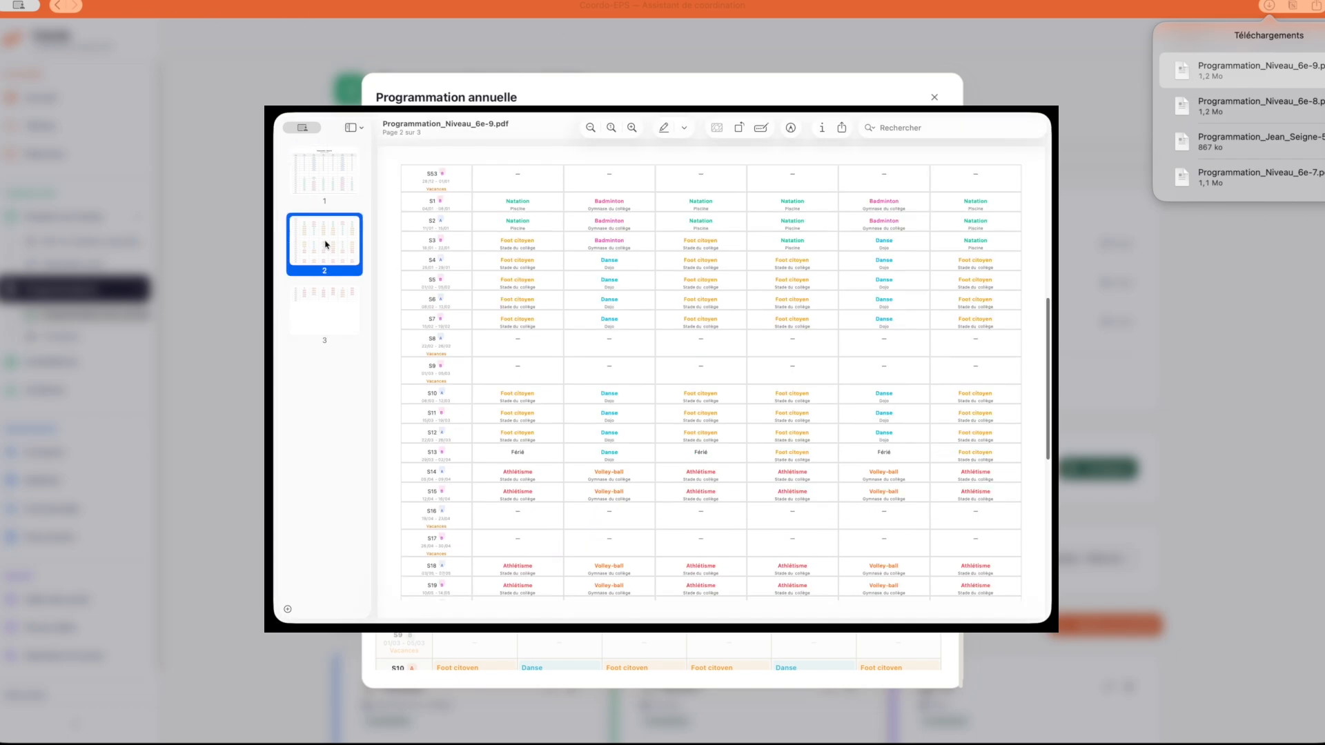
pyautogui.click(332, 301)
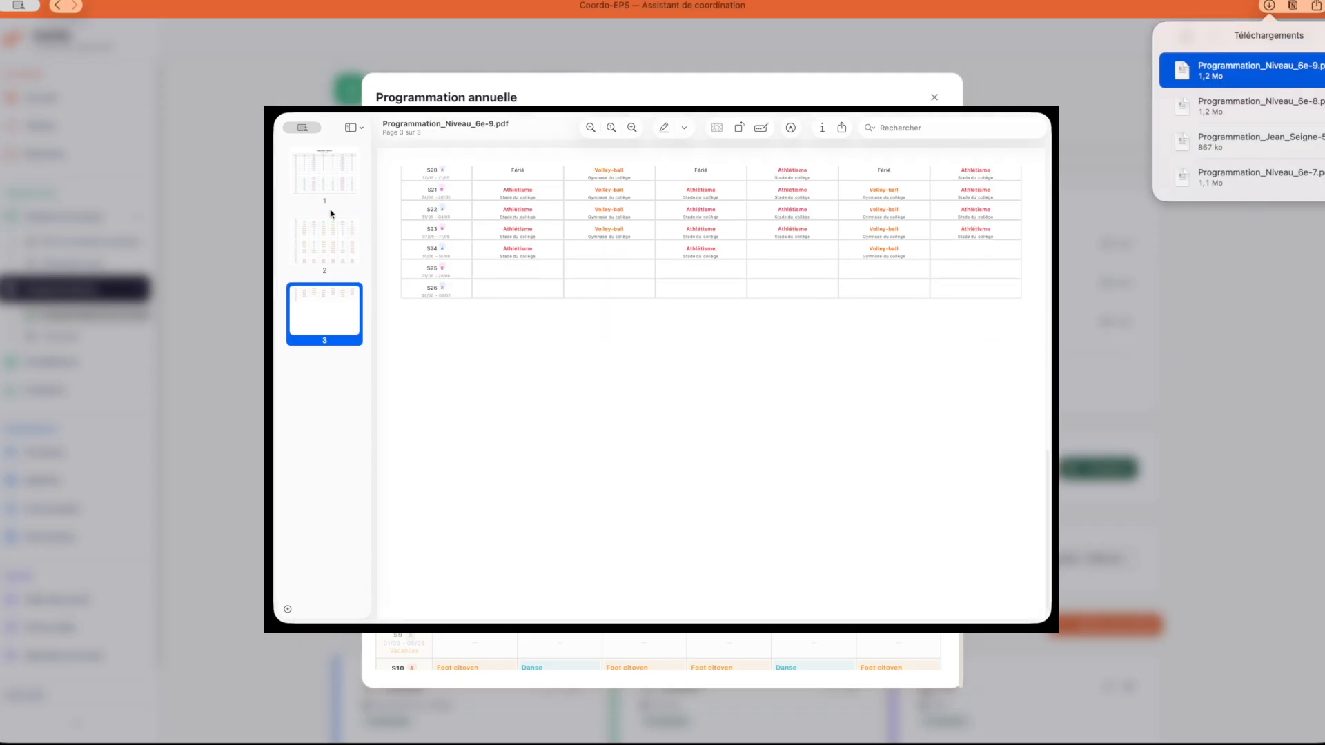
pyautogui.click(338, 178)
pyautogui.click(353, 127)
pyautogui.click(362, 147)
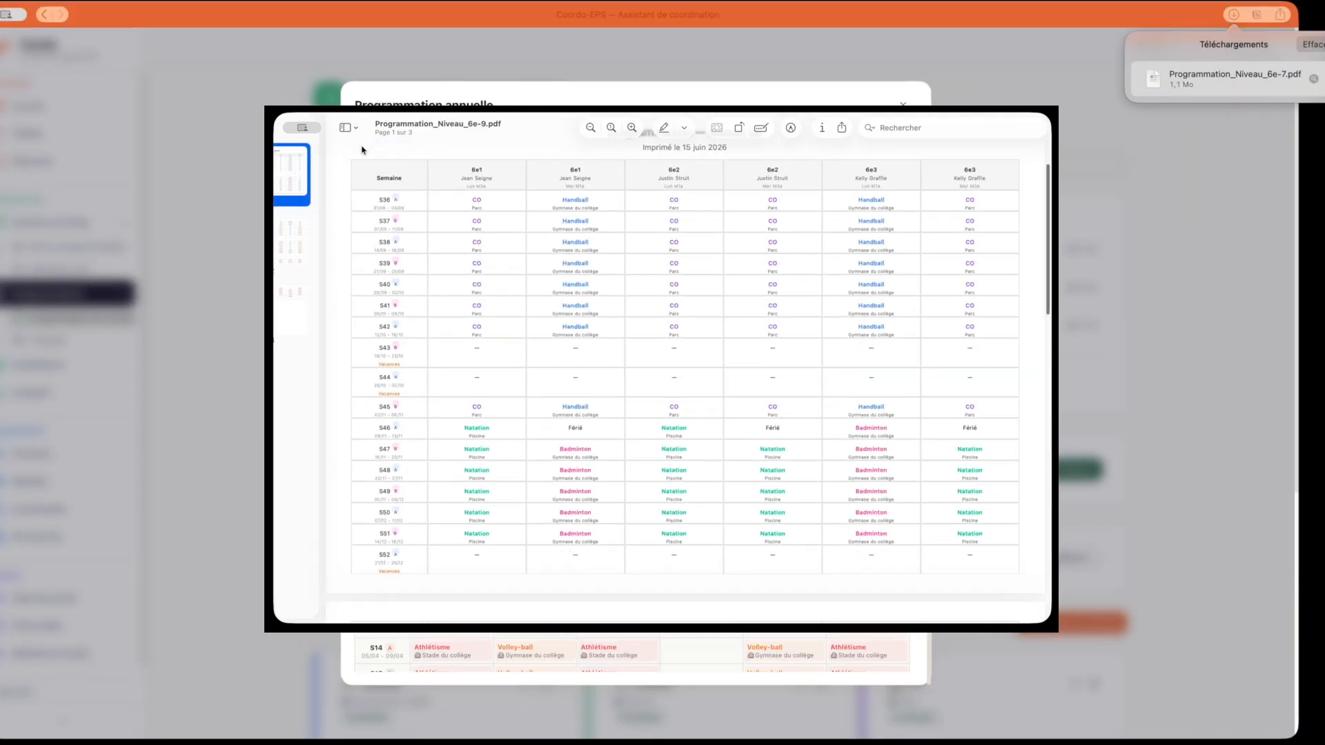
# - Close the annual programming and show the programmed usage of the installations per level
pyautogui.scroll(3, 665, 385)
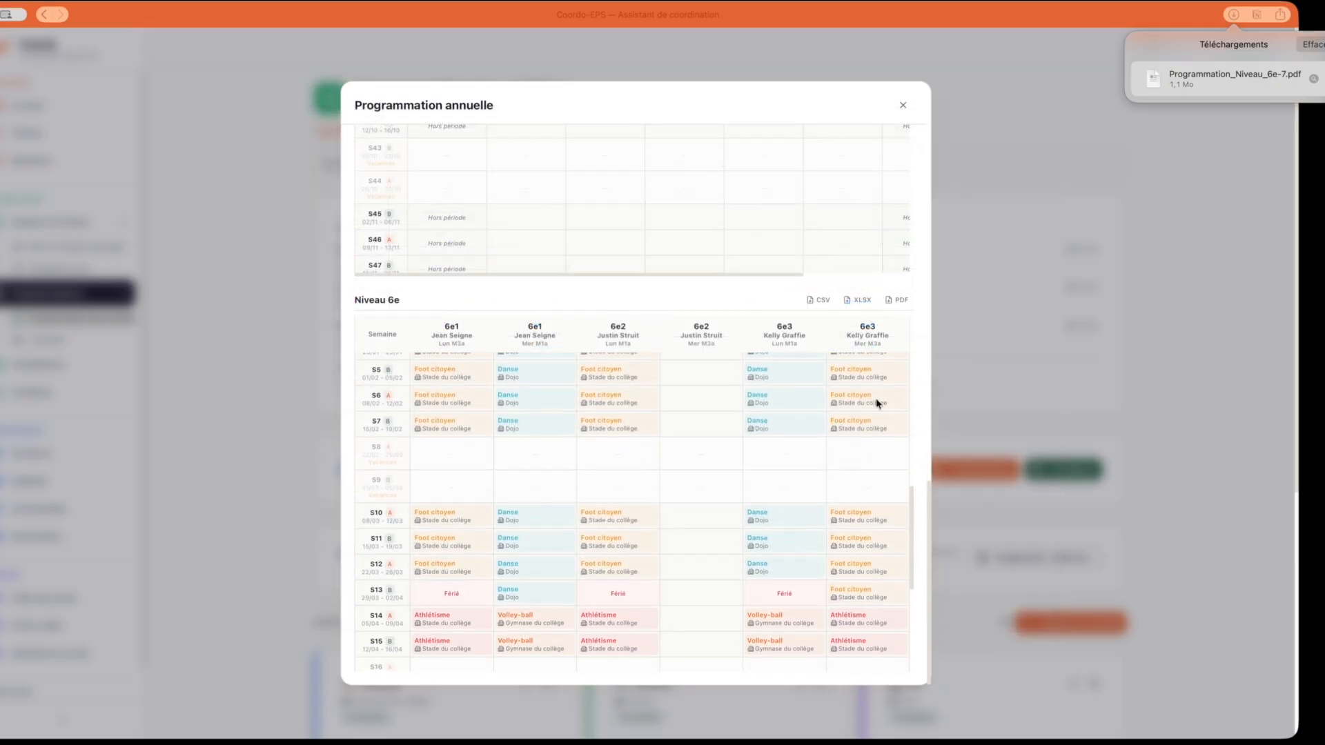
pyautogui.scroll(-1, 876, 399)
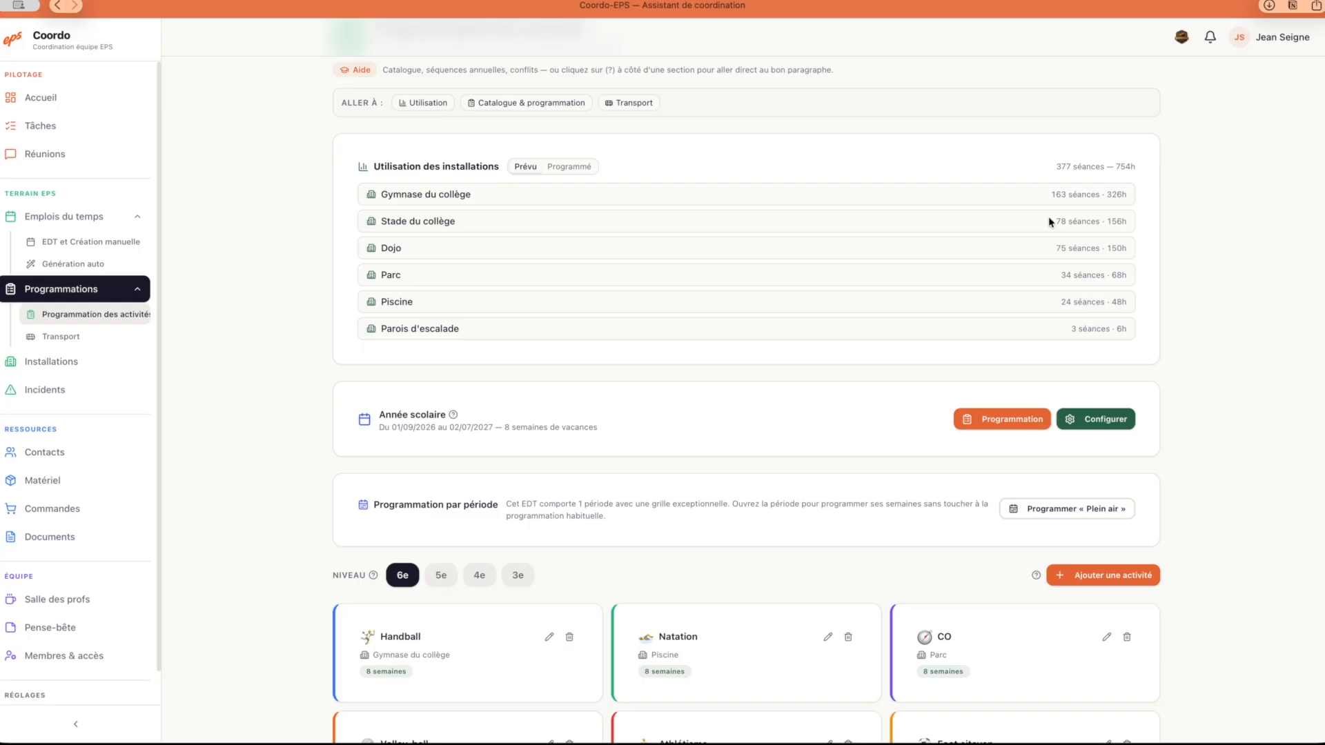
pyautogui.click(568, 166)
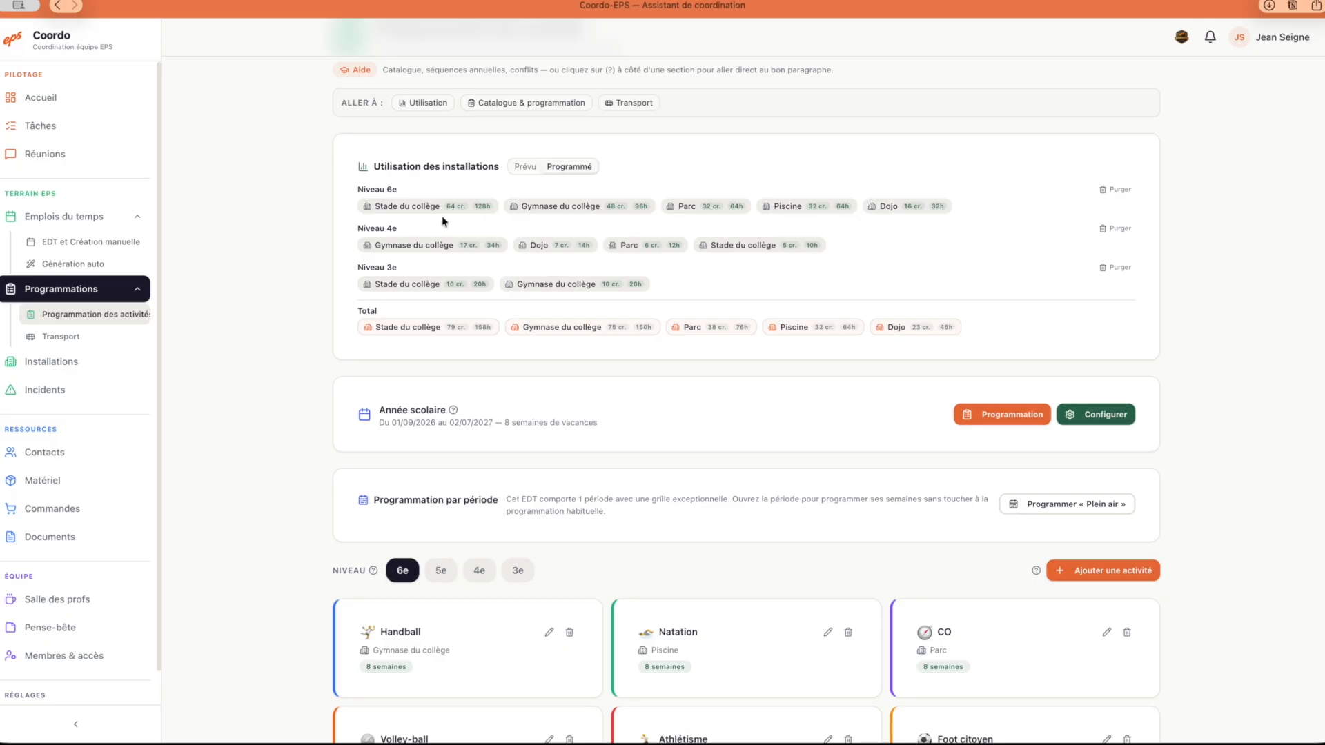
pyautogui.scroll(2, 249, 406)
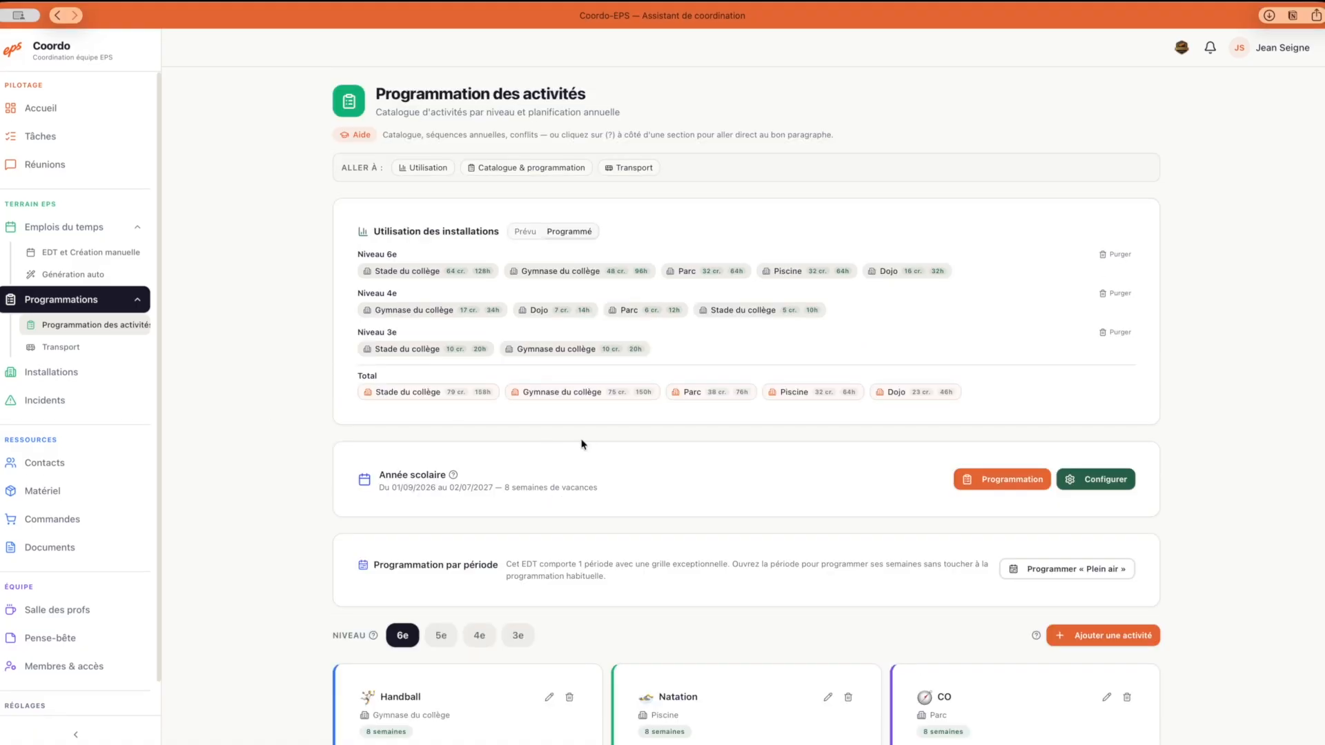
# - Open the Transport page and review the Natation sessions listed for the Piscine
pyautogui.scroll(-5, 585, 441)
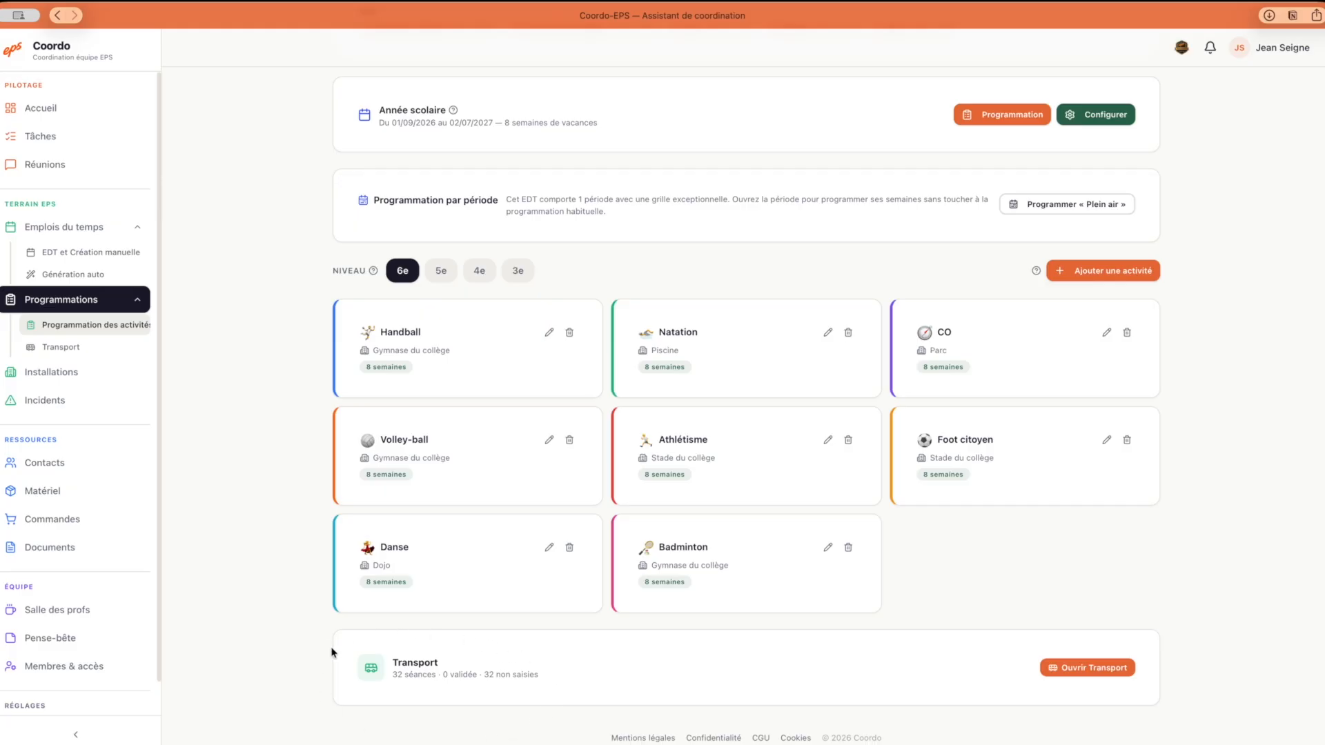
pyautogui.click(1099, 669)
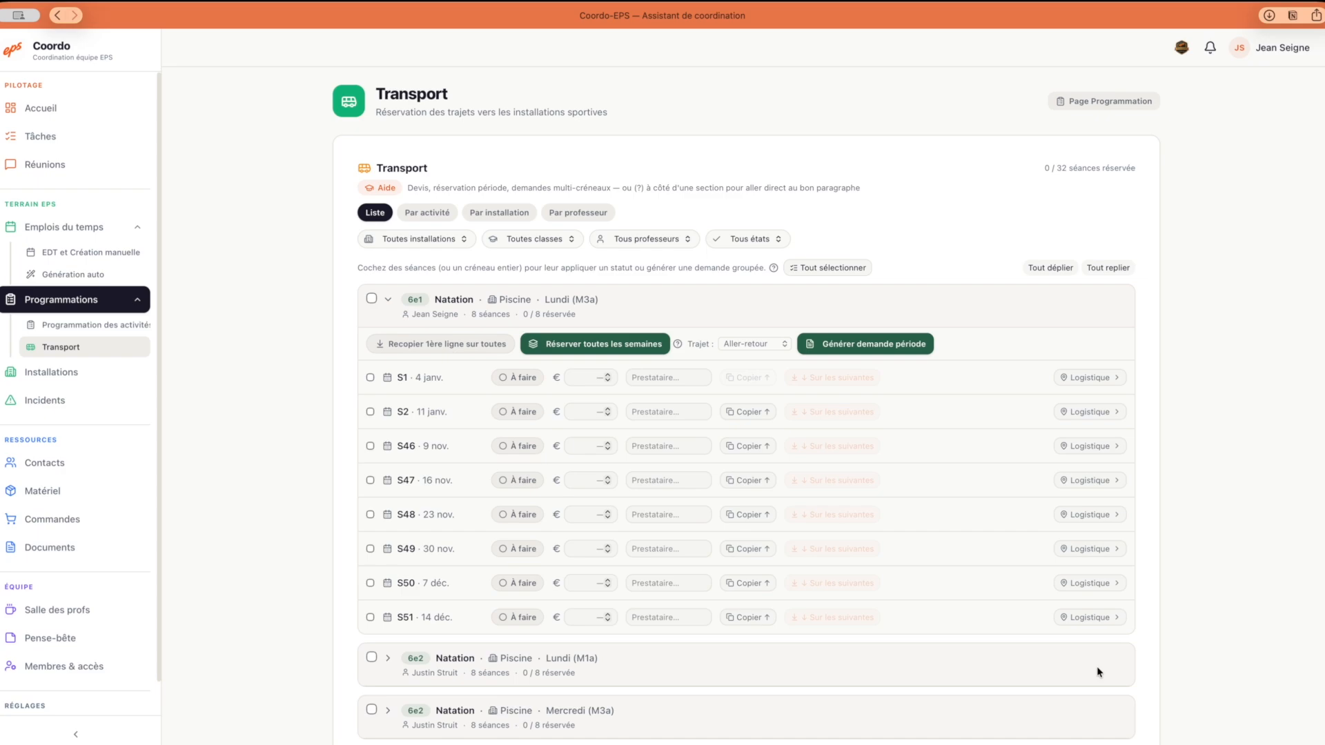
pyautogui.scroll(-3, 879, 494)
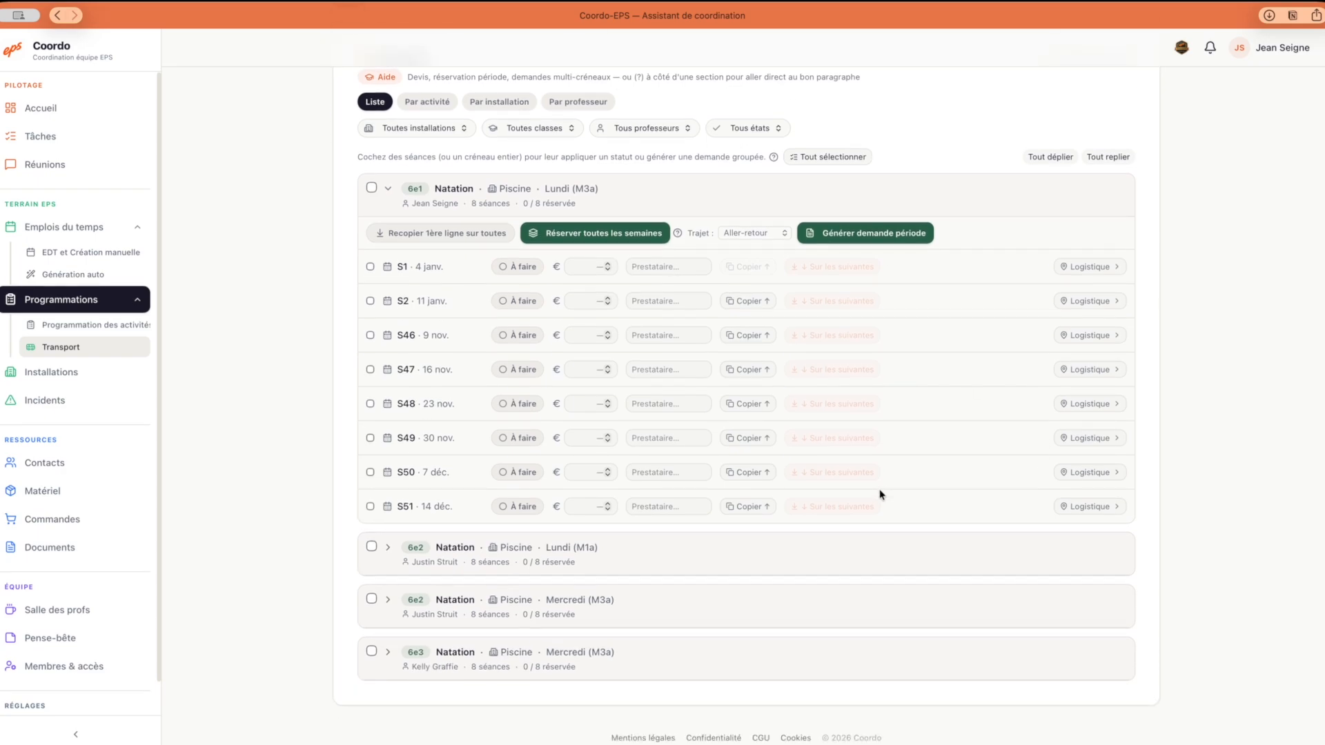
pyautogui.scroll(2, 928, 491)
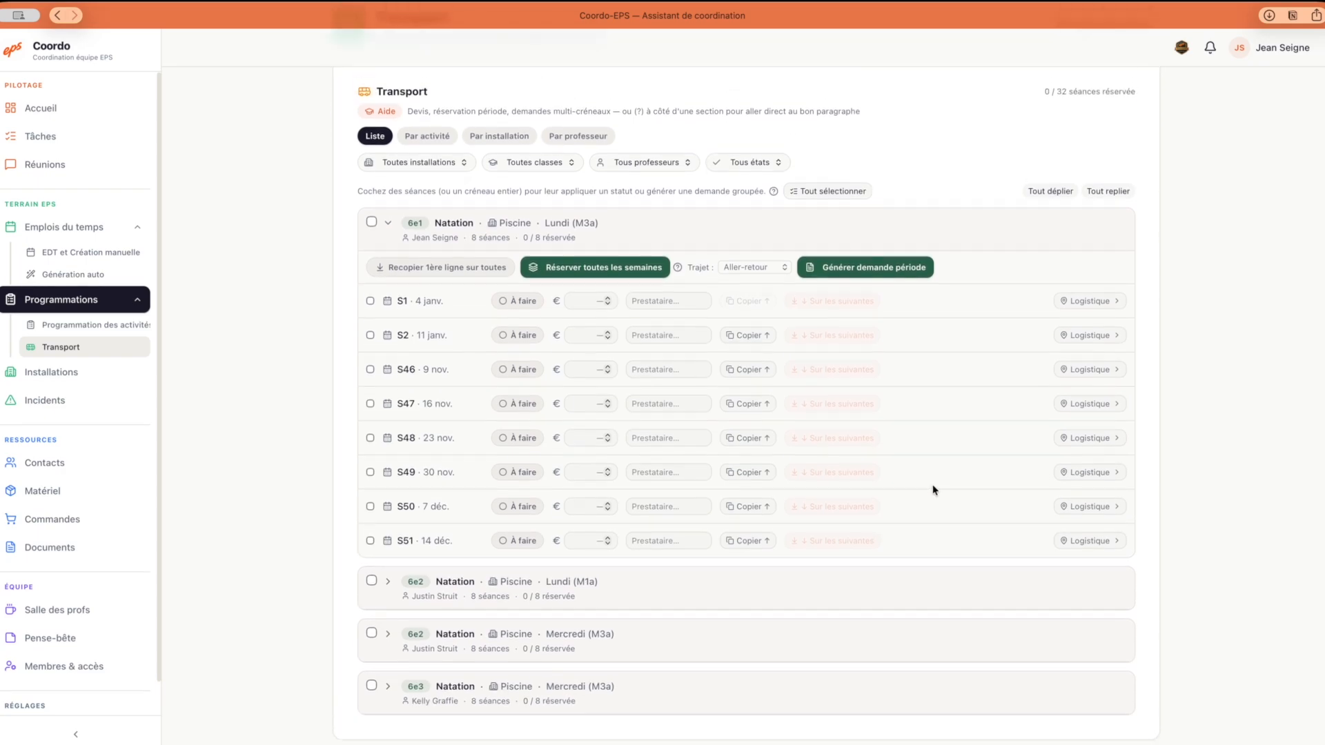